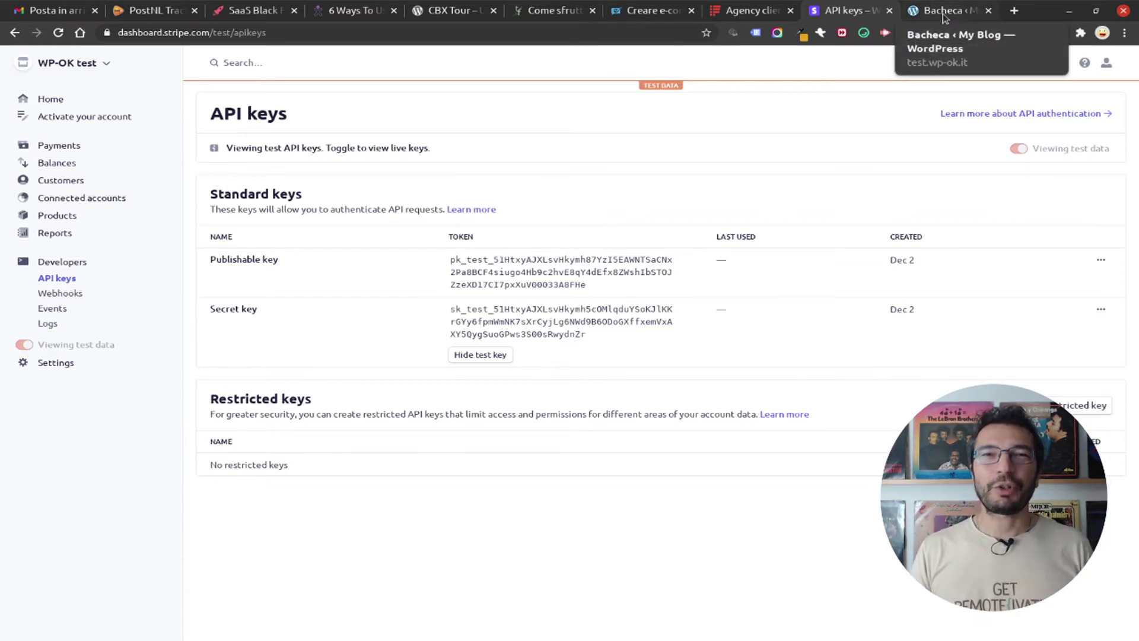
- In the WordPress dashboard, search the plugin directory for "stripe" and install and activate WooCommerce Stripe Payment Gateway
left_click(944, 13)
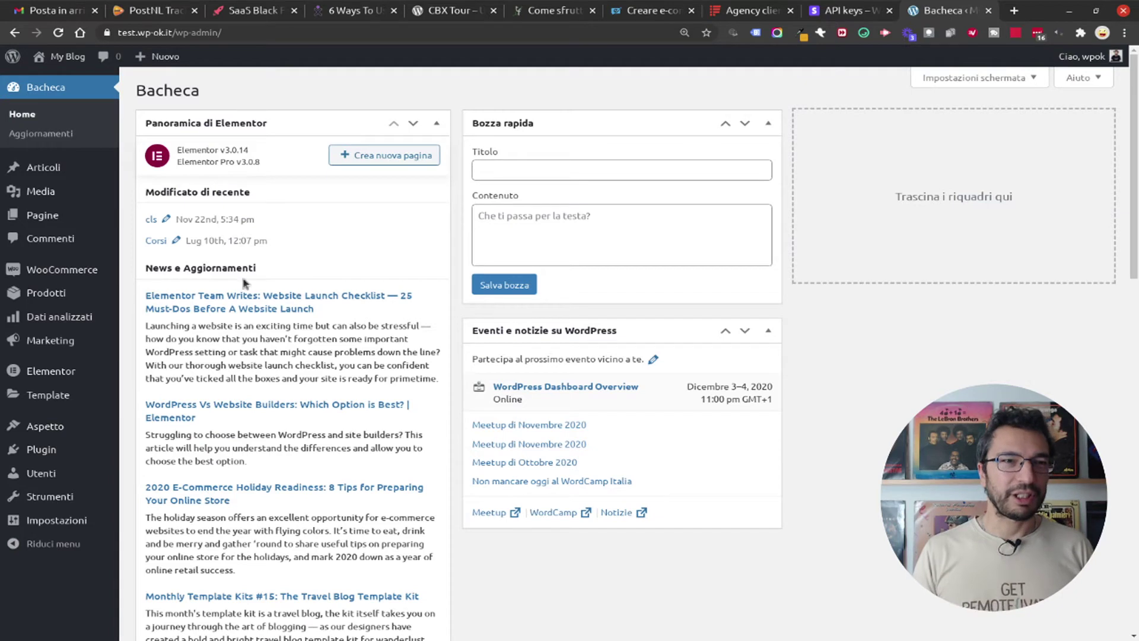
mouse_move(85, 440)
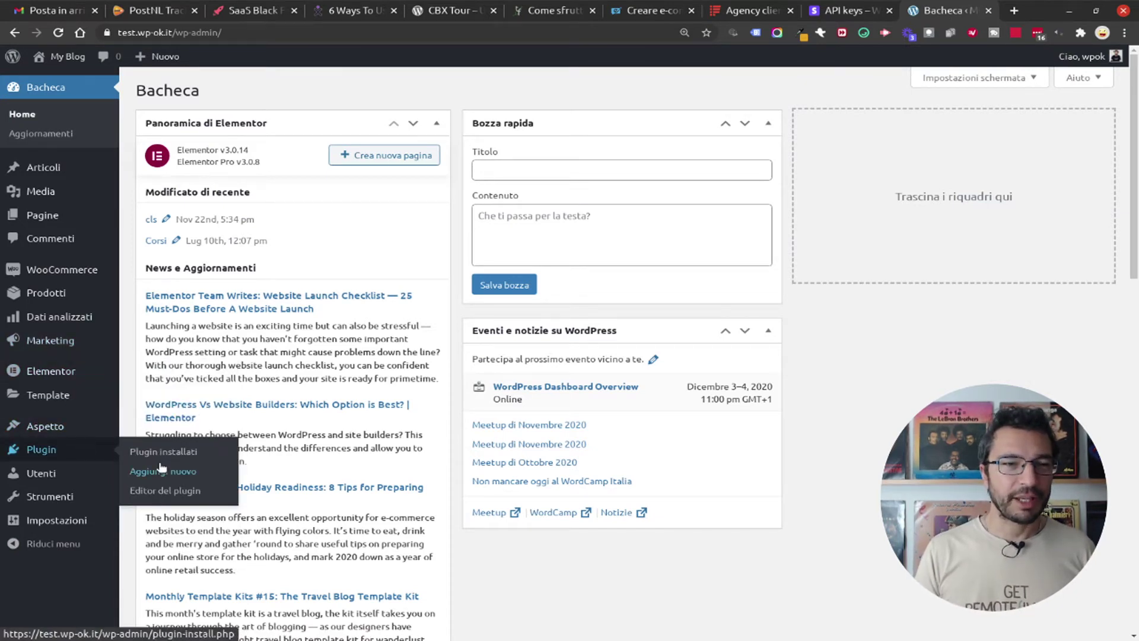
left_click(161, 471)
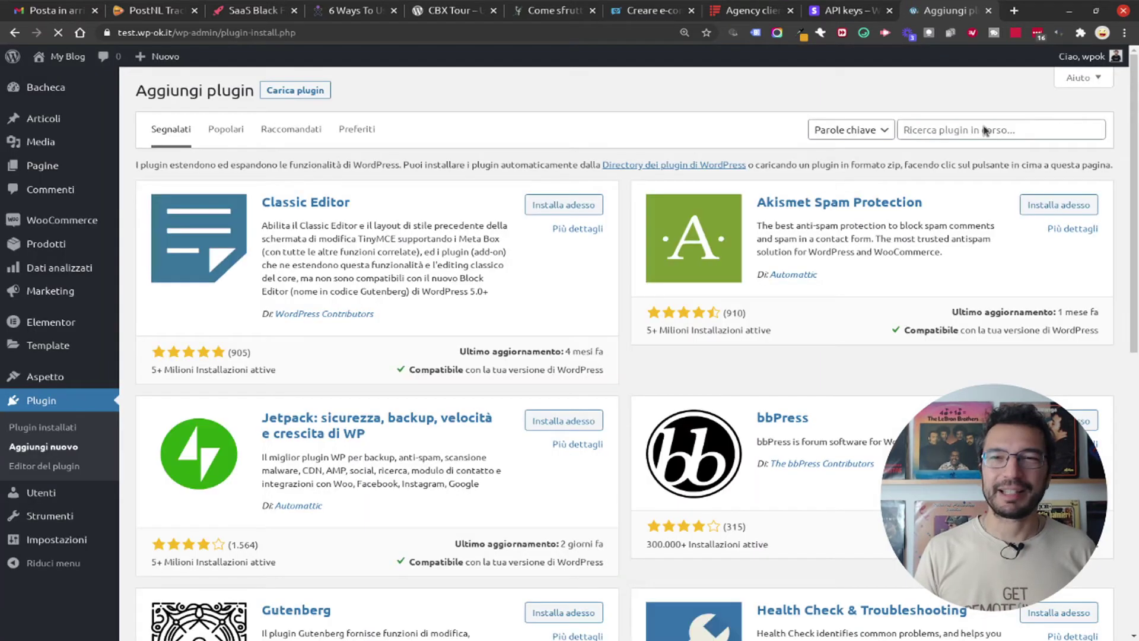
left_click(983, 127)
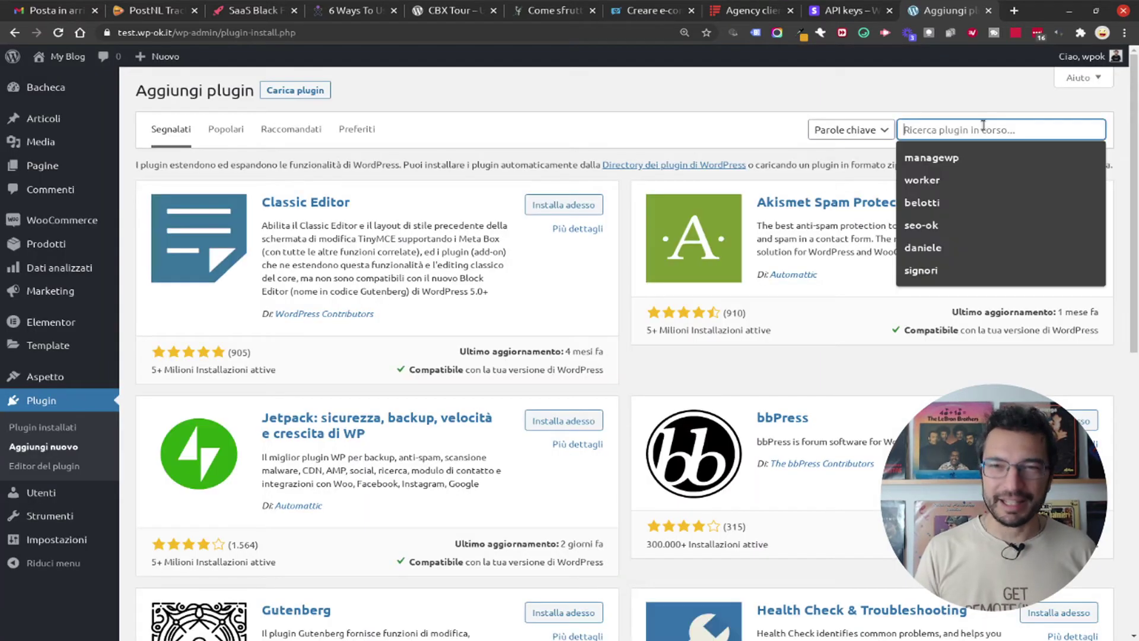
type("stripe")
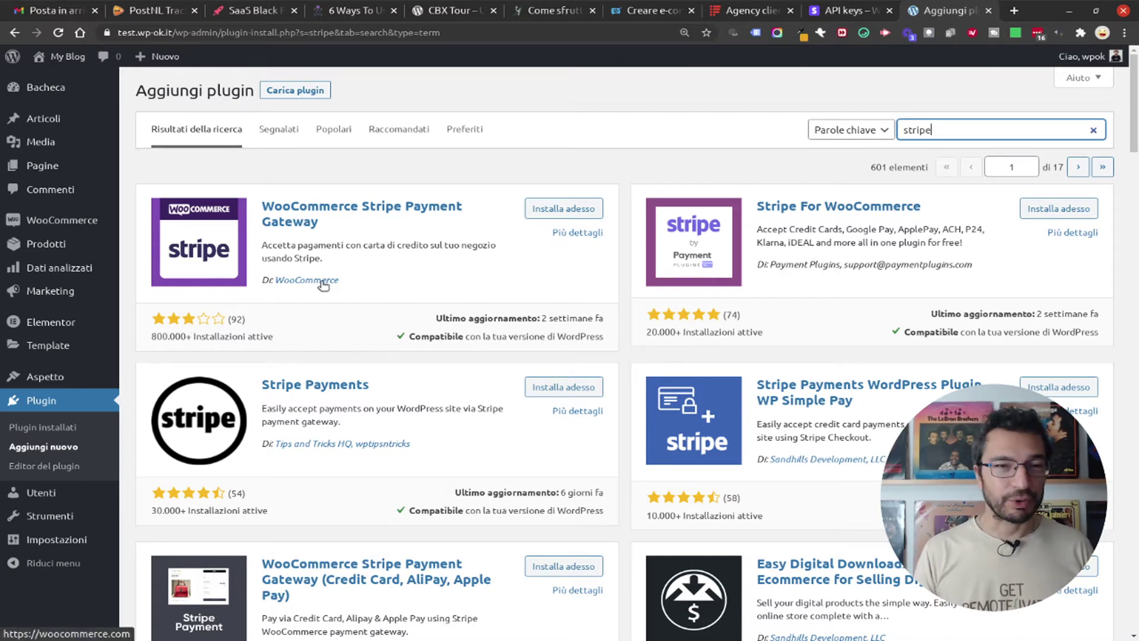
left_click(570, 208)
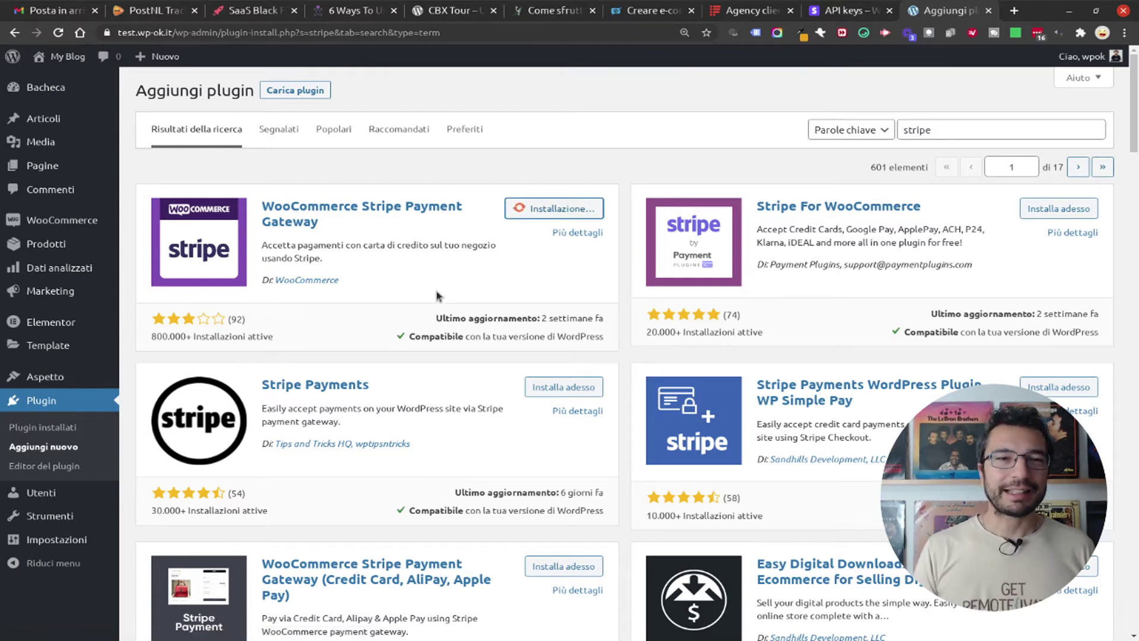
left_click(589, 208)
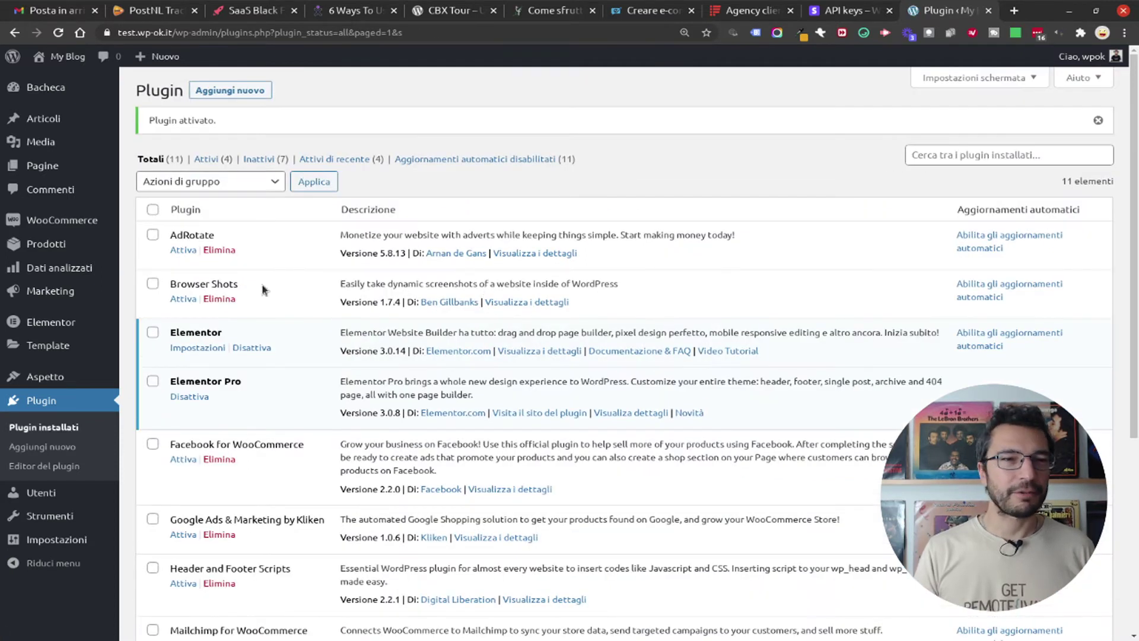
- Open the configuration of the Stripe credit card payment method in the WooCommerce payment settings and enable Stripe
mouse_move(108, 225)
left_click(158, 322)
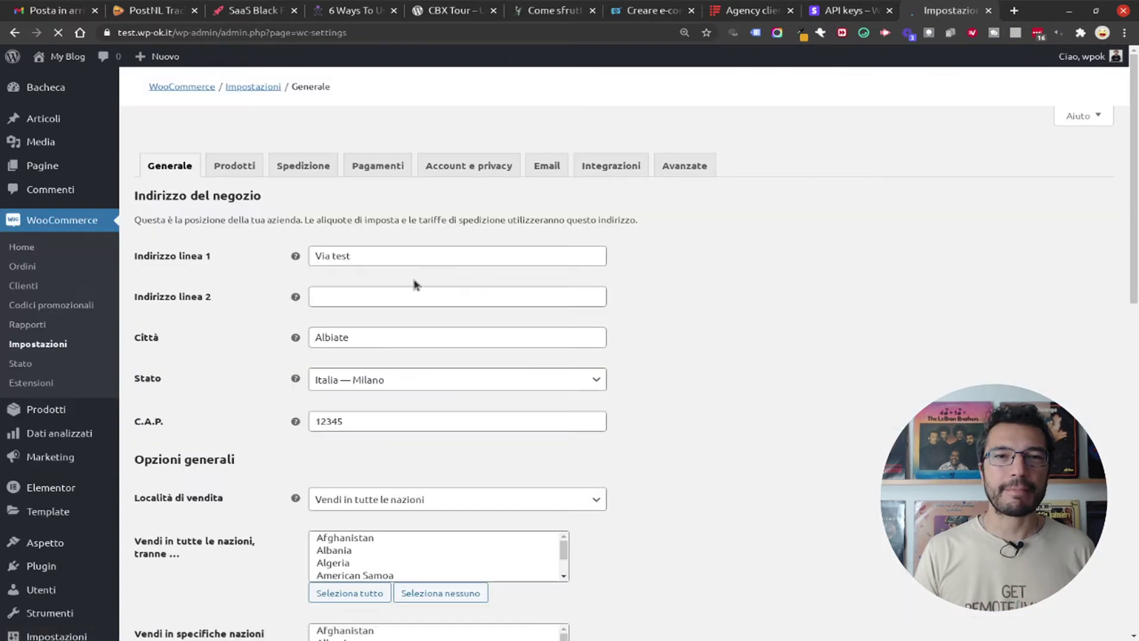
left_click(359, 168)
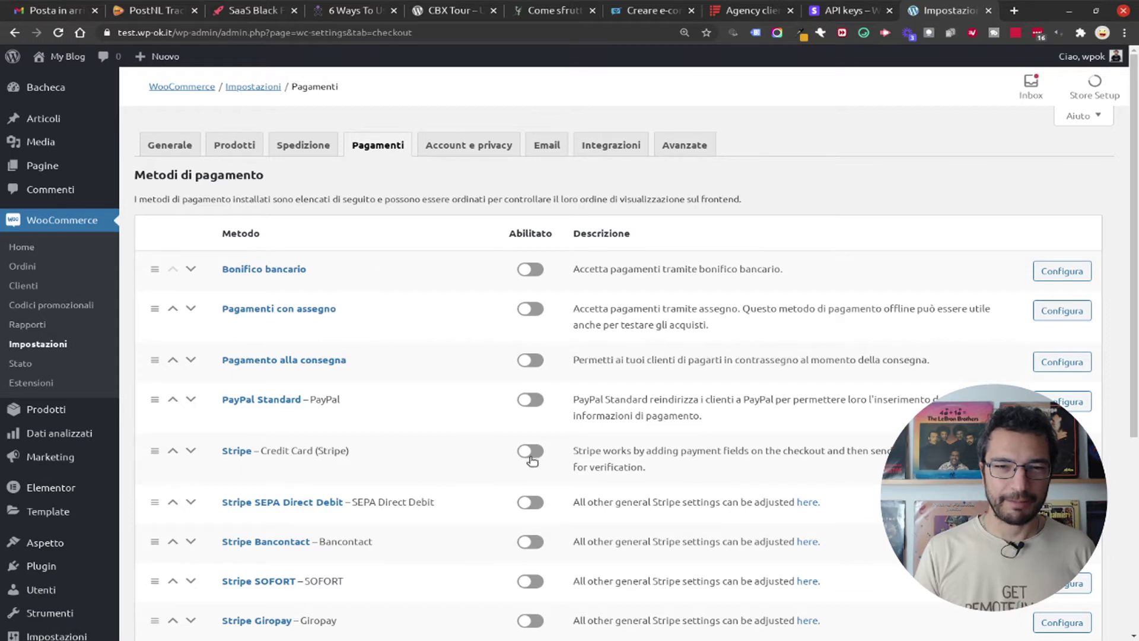
left_click(1062, 452)
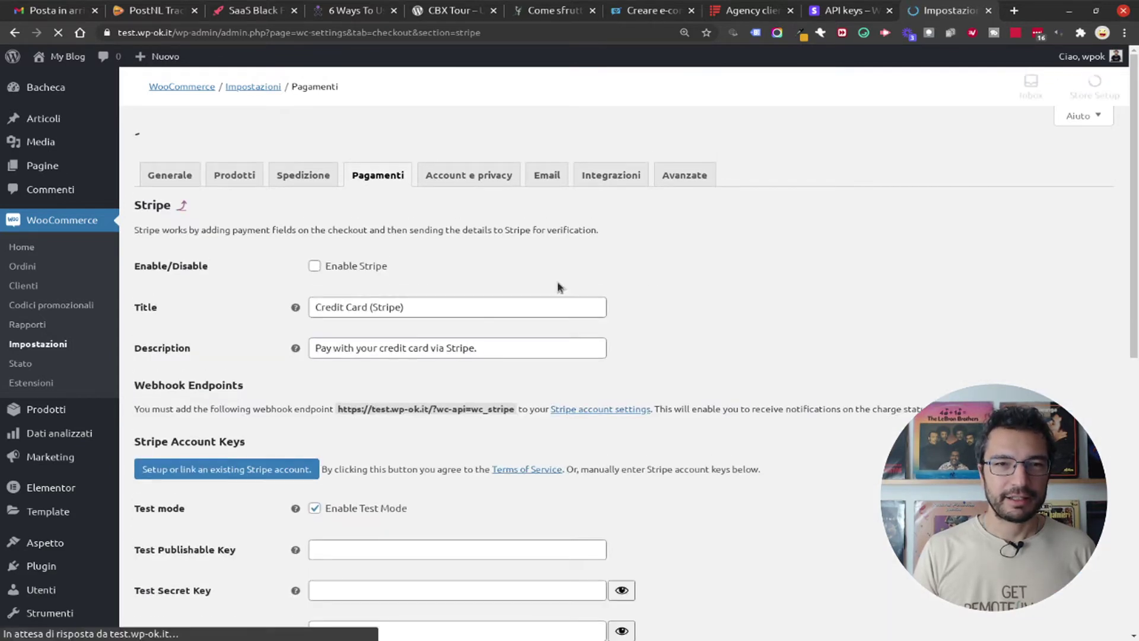
left_click(316, 236)
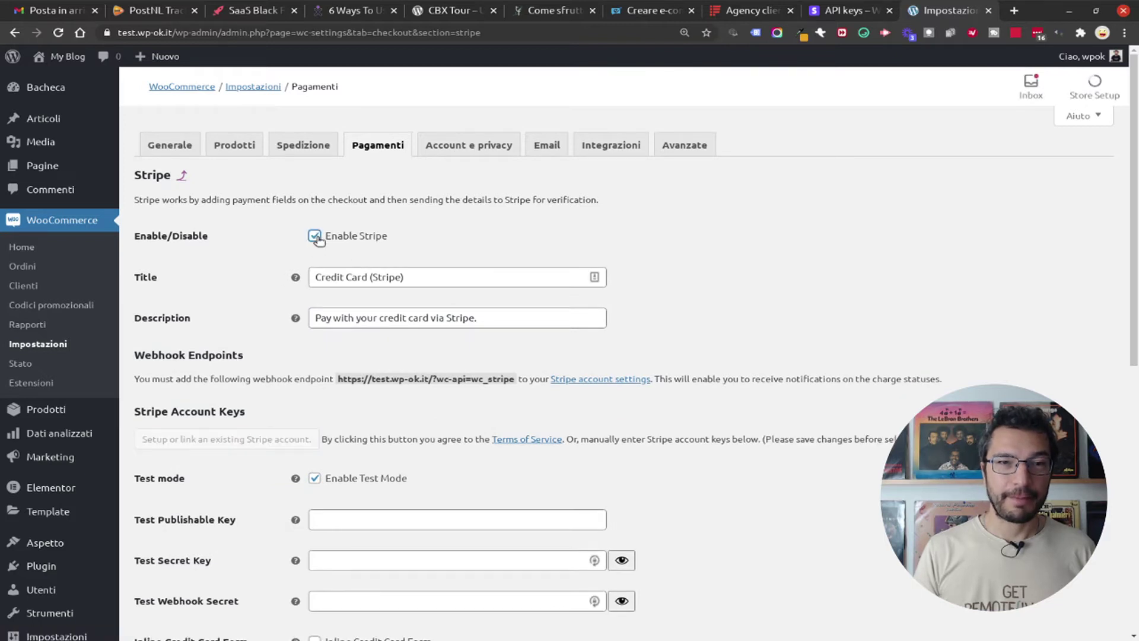
- Open the linked Stripe account settings for webhooks and copy the webhook endpoint URL given in the WooCommerce Stripe settings
scroll(237, 331, "down", 2)
scroll(252, 355, "down", 1)
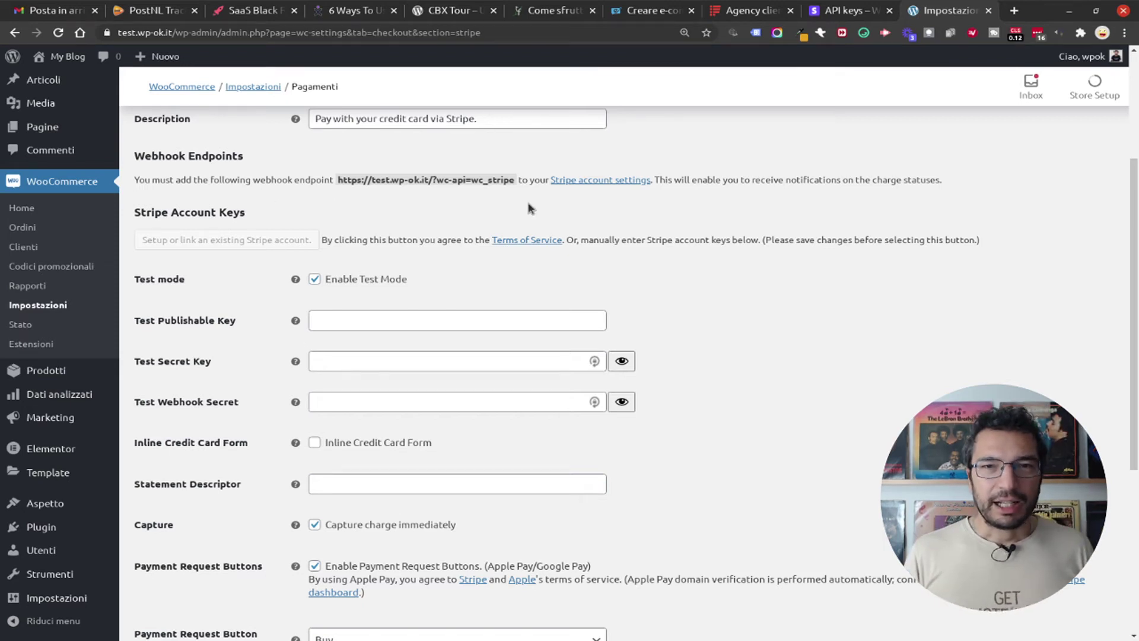
left_click(598, 184)
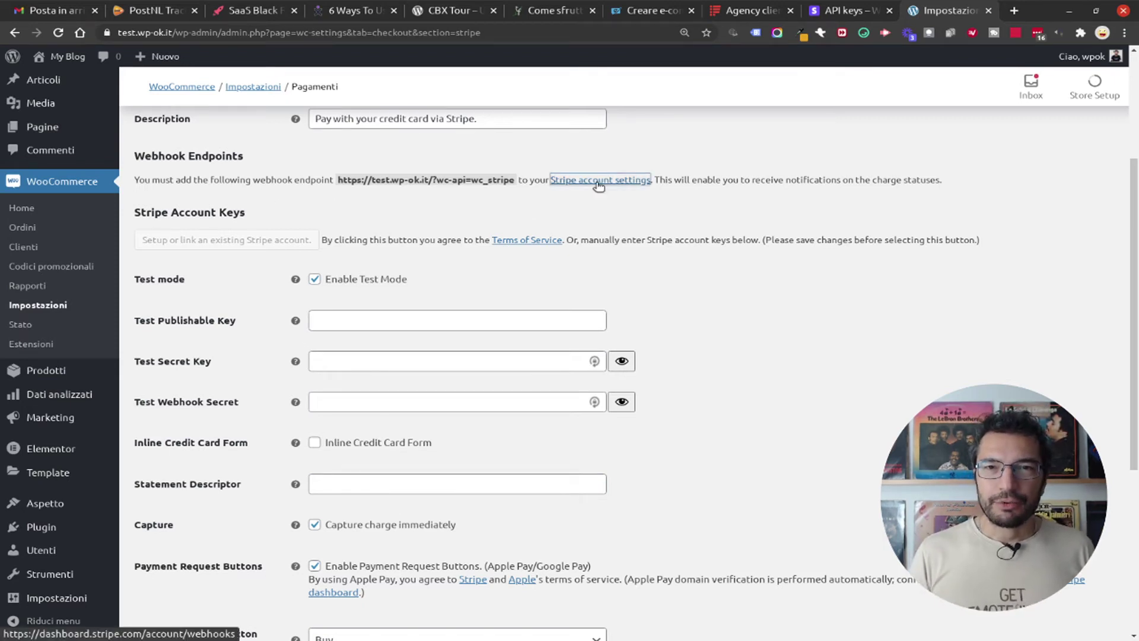
triple_click(454, 187)
left_click(385, 188)
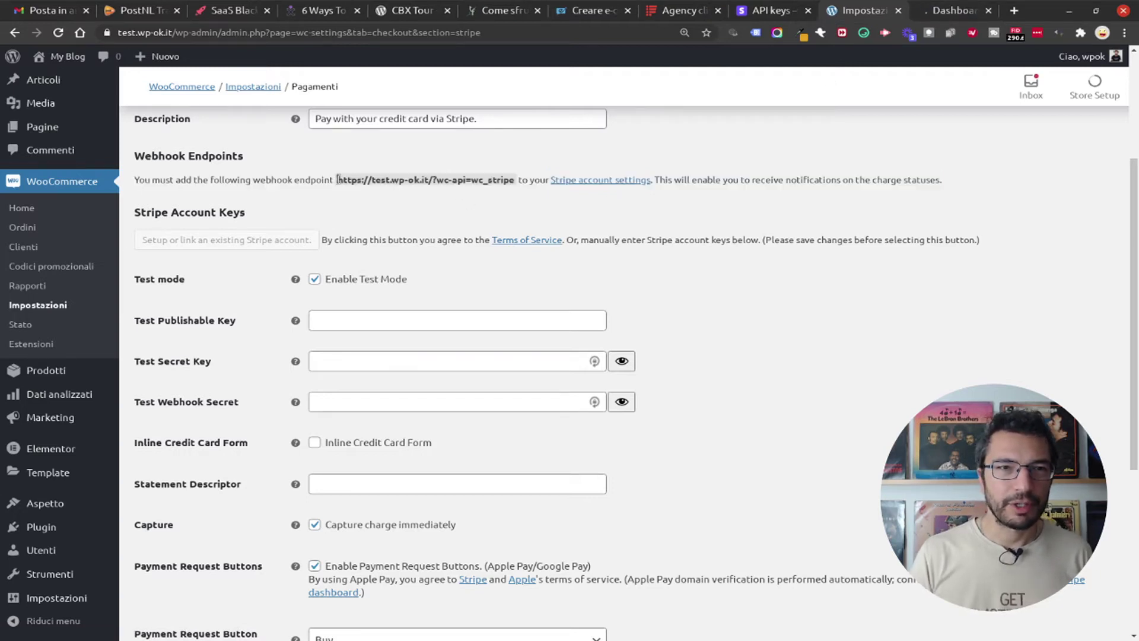
left_click_drag(337, 180, 512, 178)
key("ctrl+c")
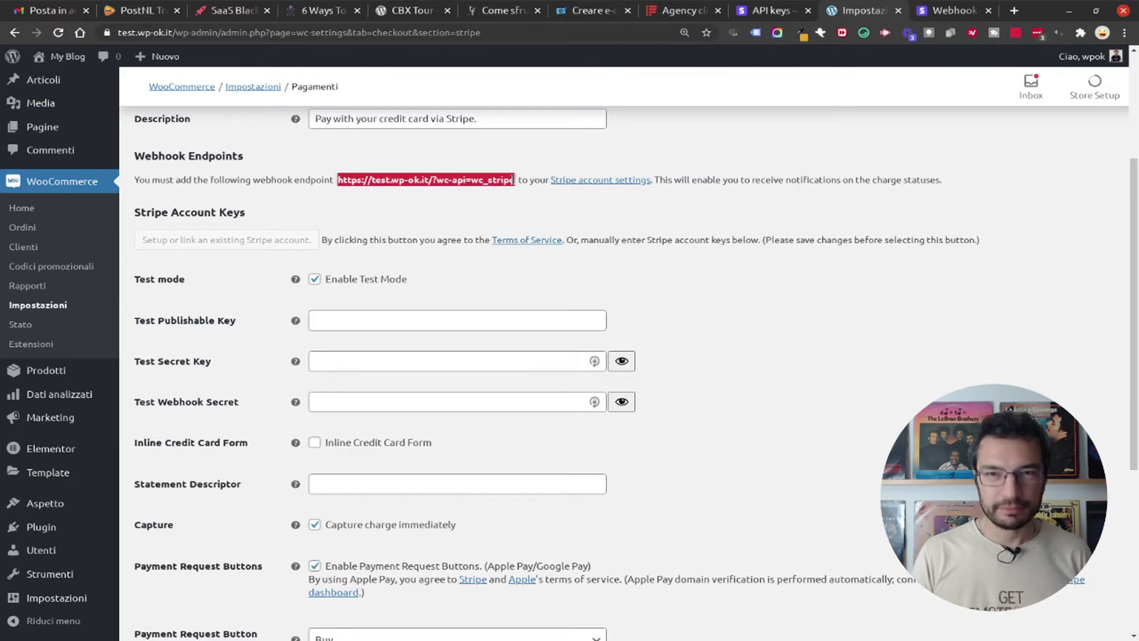
left_click(952, 11)
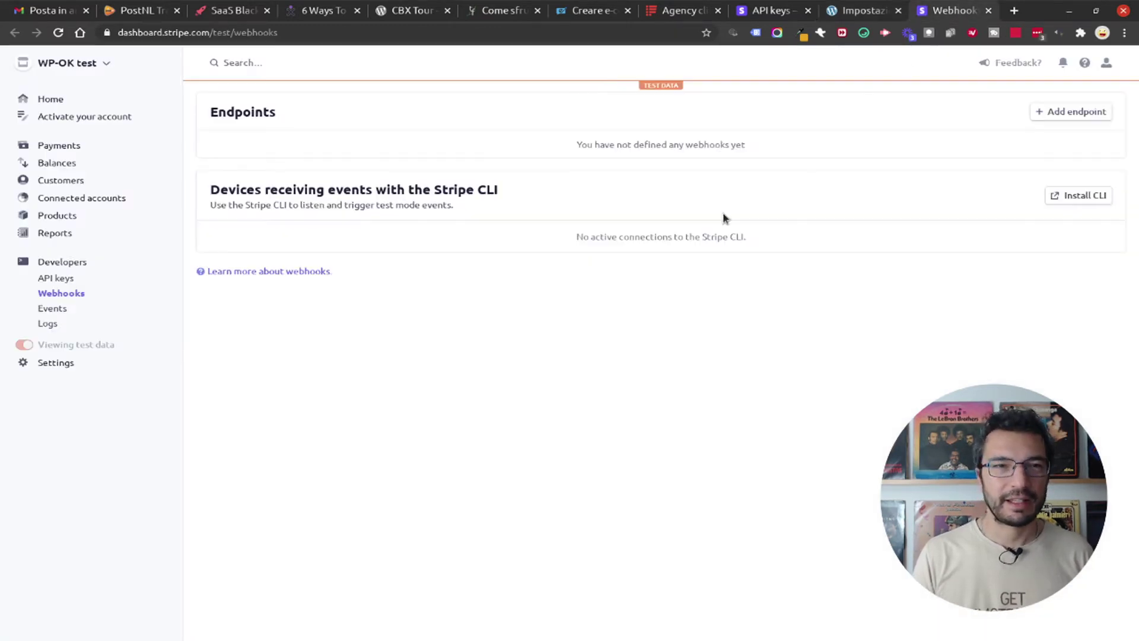
left_click(1062, 112)
left_click(428, 169)
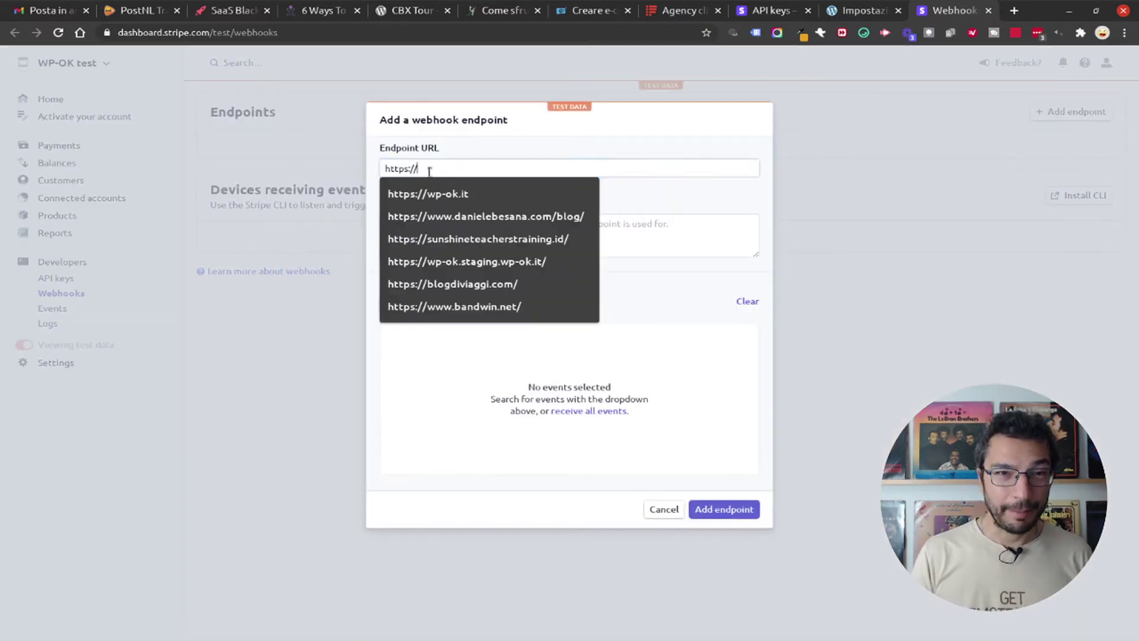
key("ctrl+a")
key("ctrl+v")
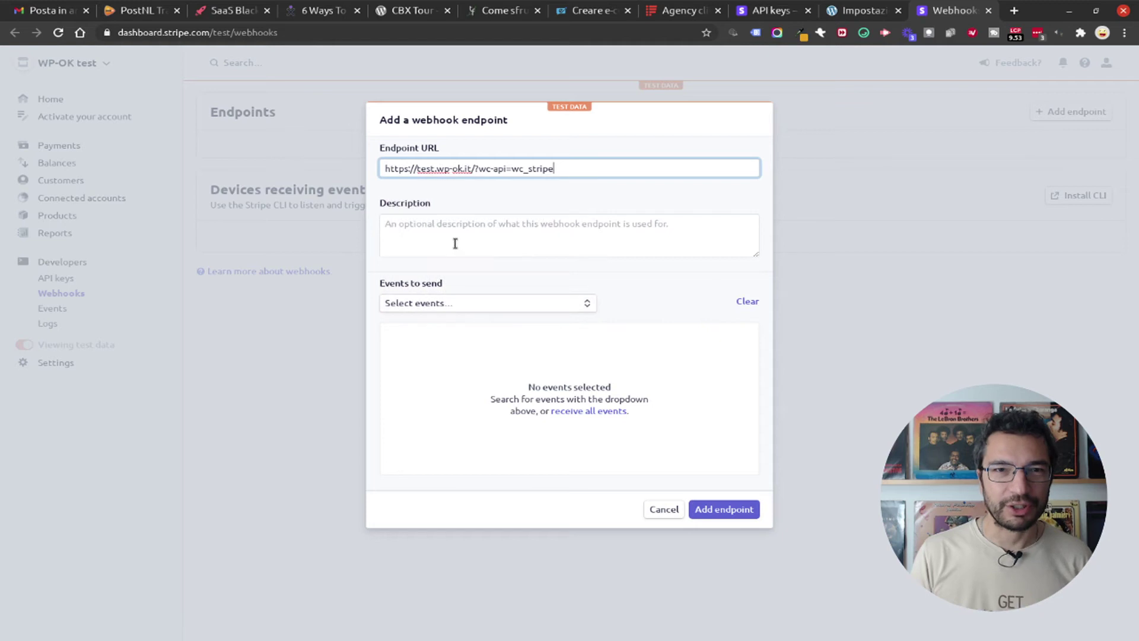
- Select all Charge events to send, leave the description empty, and add the webhook endpoint
left_click(440, 234)
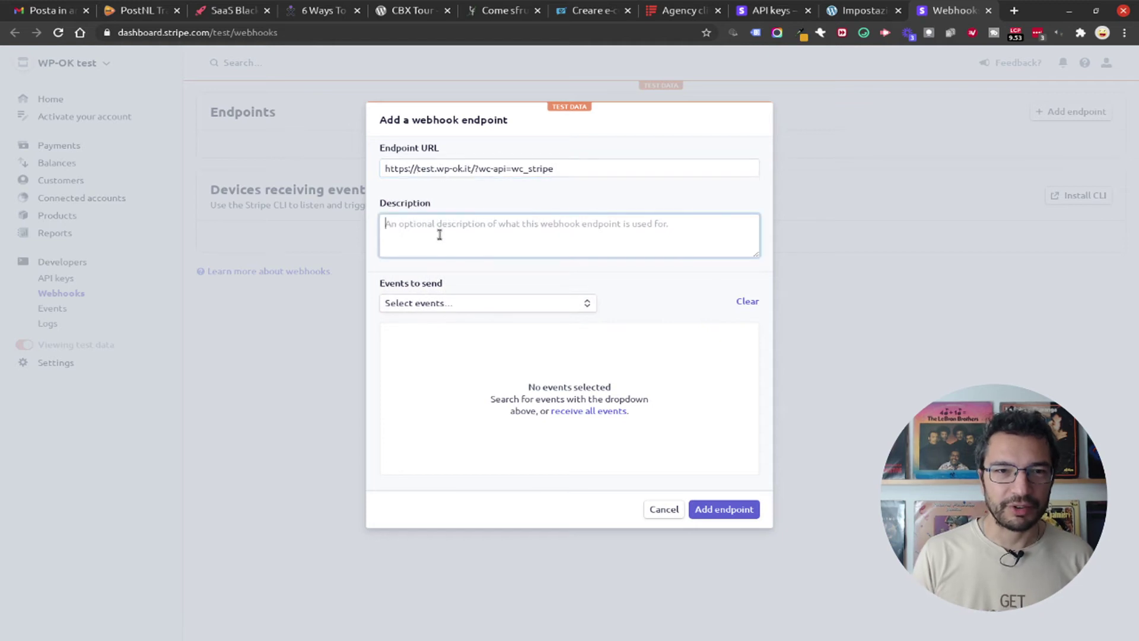
left_click(507, 308)
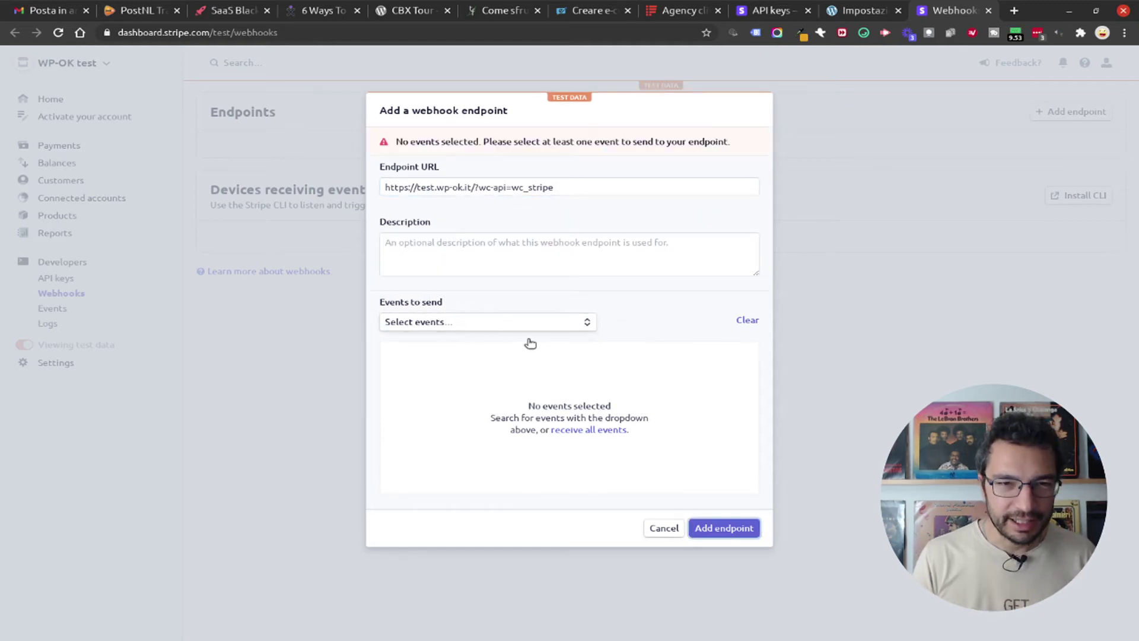
scroll(520, 410, "down", 1)
scroll(520, 410, "down", 2)
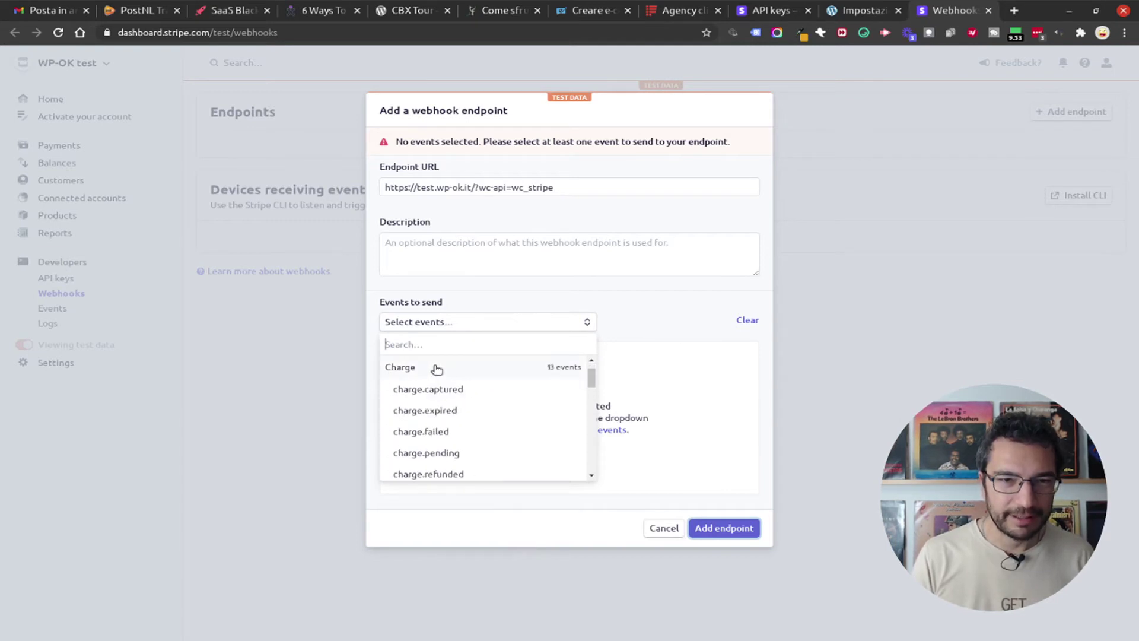
left_click(437, 368)
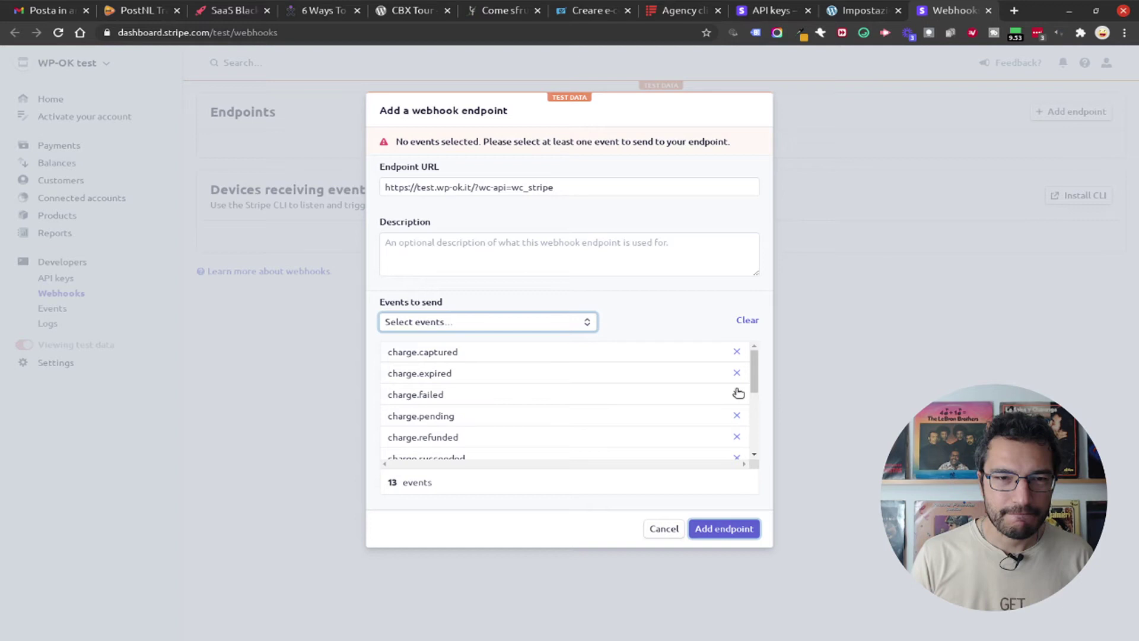
left_click(718, 528)
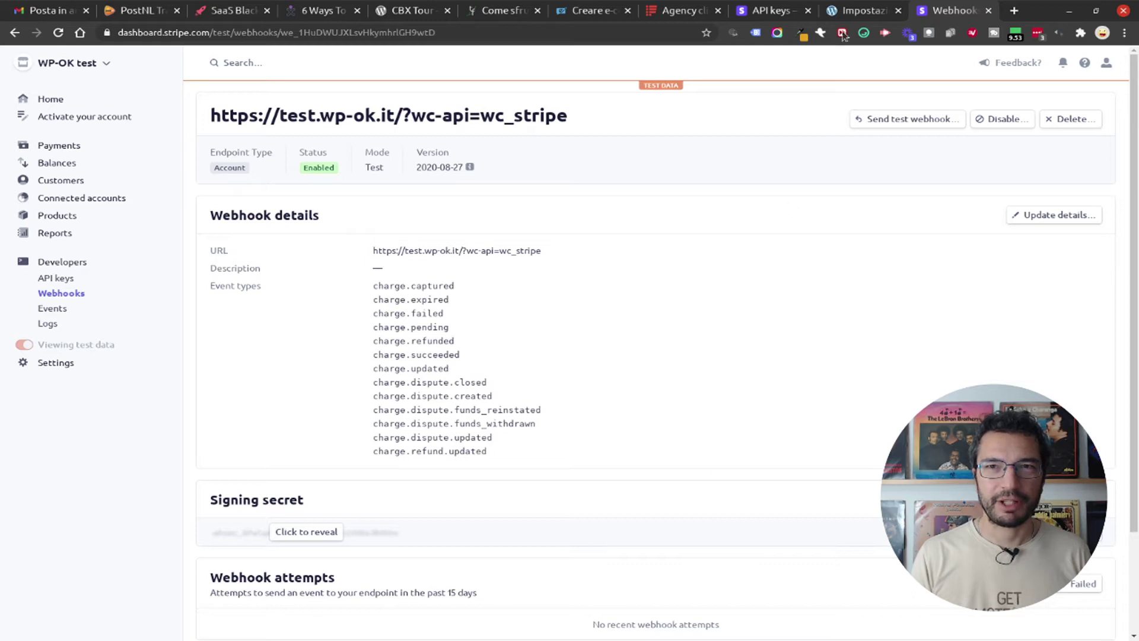
left_click(863, 10)
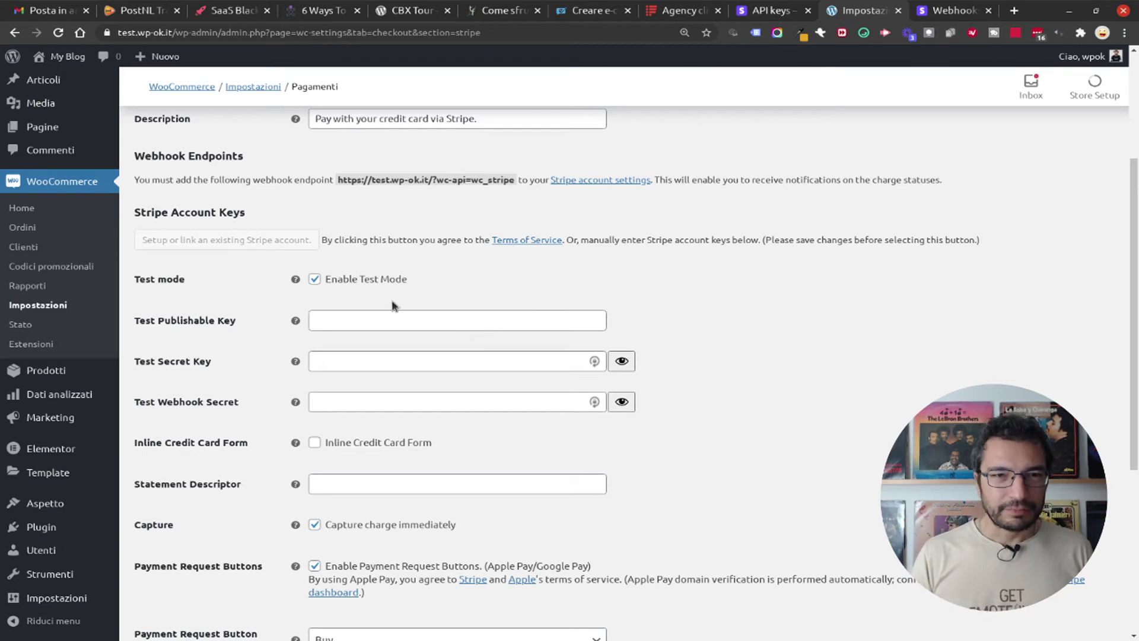
left_click(371, 282)
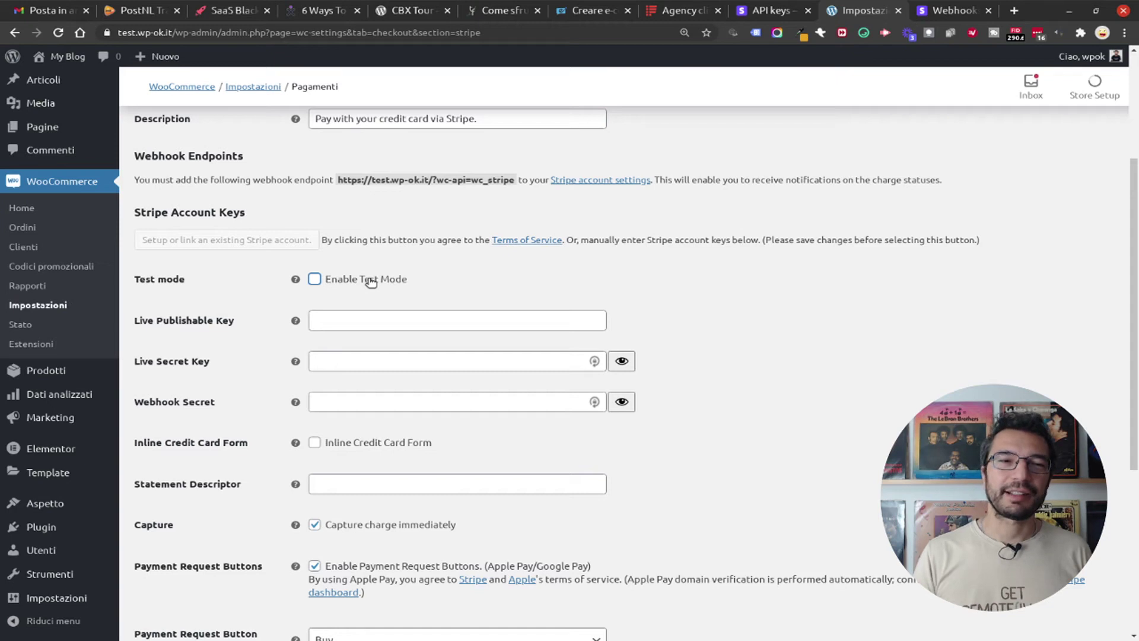
left_click(370, 282)
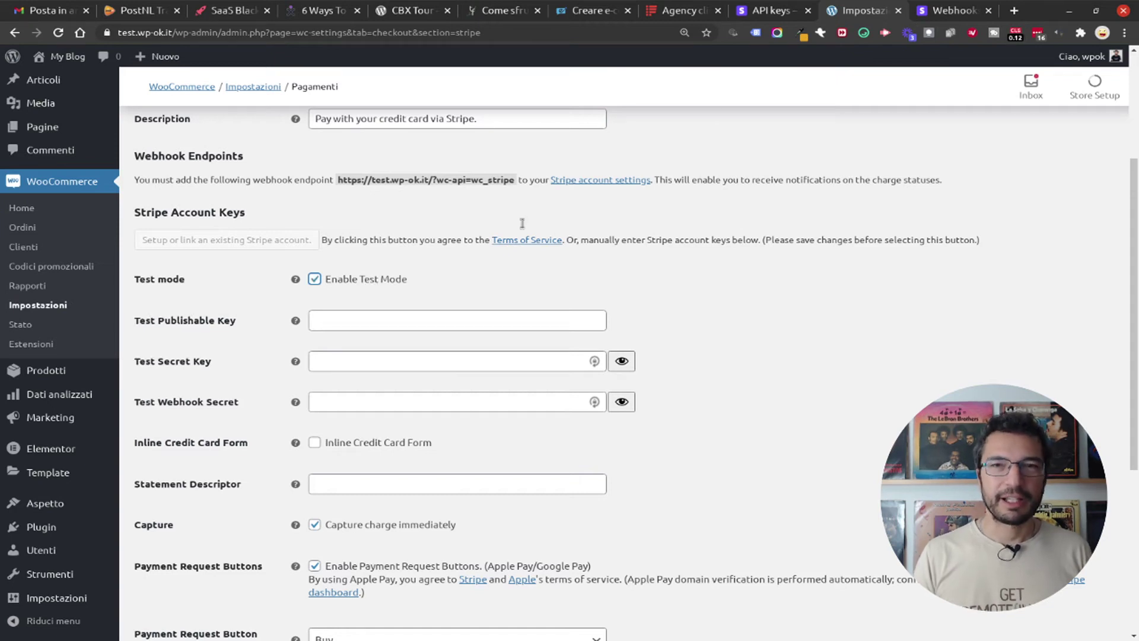
- Copy the publishable test key from the Stripe API keys page into the Test Publishable Key field of the WooCommerce Stripe settings
left_click(776, 12)
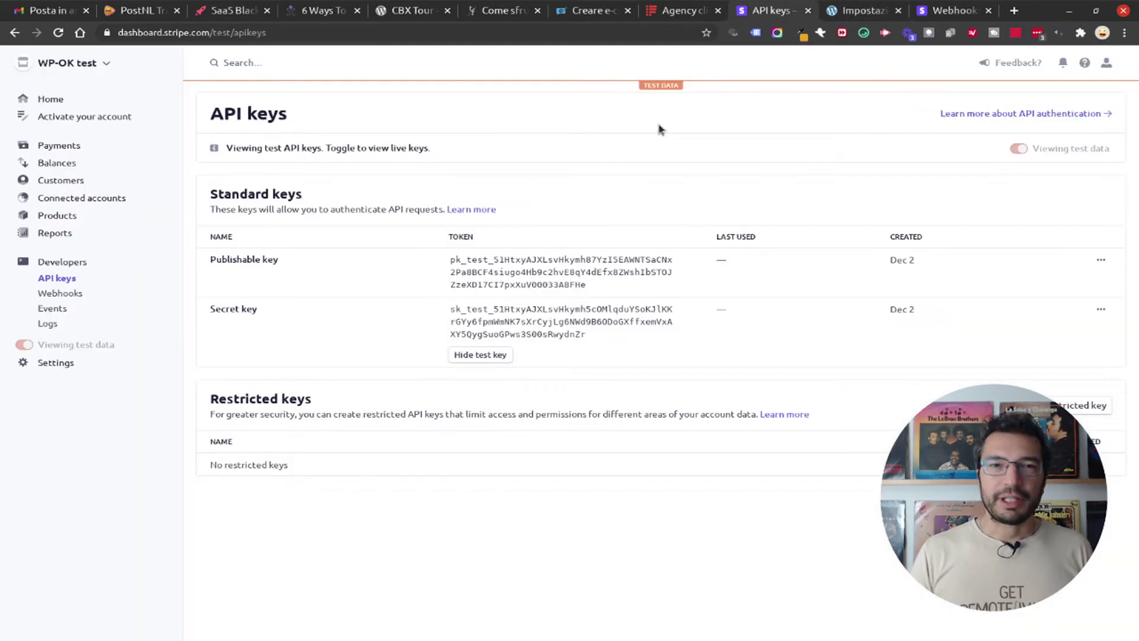
left_click(484, 259)
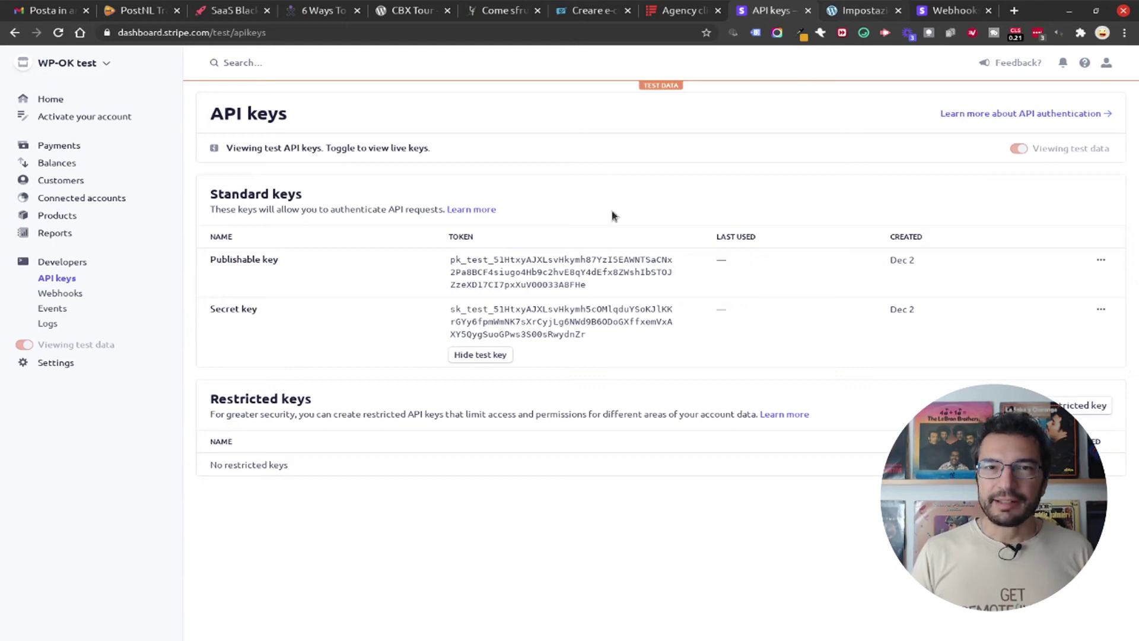
left_click(862, 10)
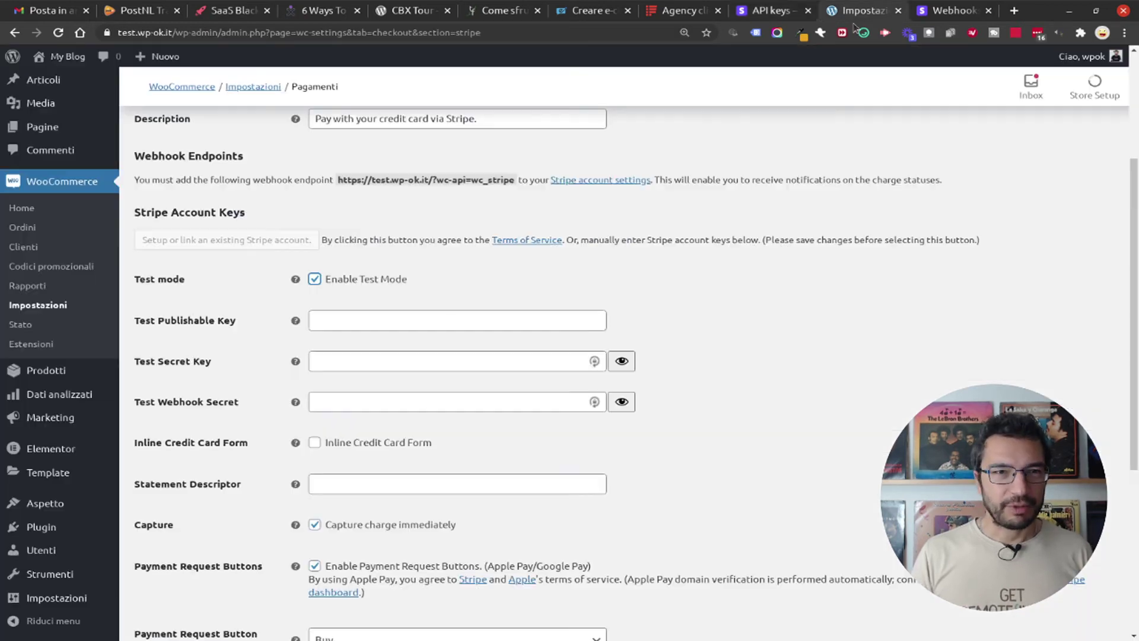
left_click(390, 322)
key("ctrl+v")
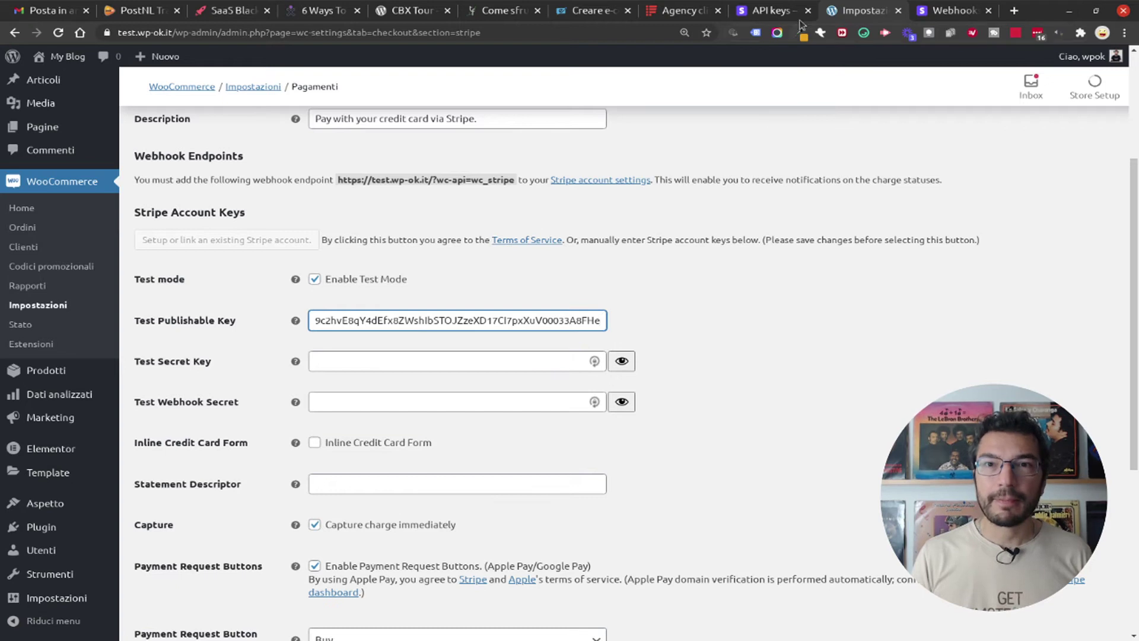
- Copy the secret test key from the Stripe API keys page into the Test Secret Key field of the WooCommerce Stripe settings
left_click(781, 10)
left_click(515, 323)
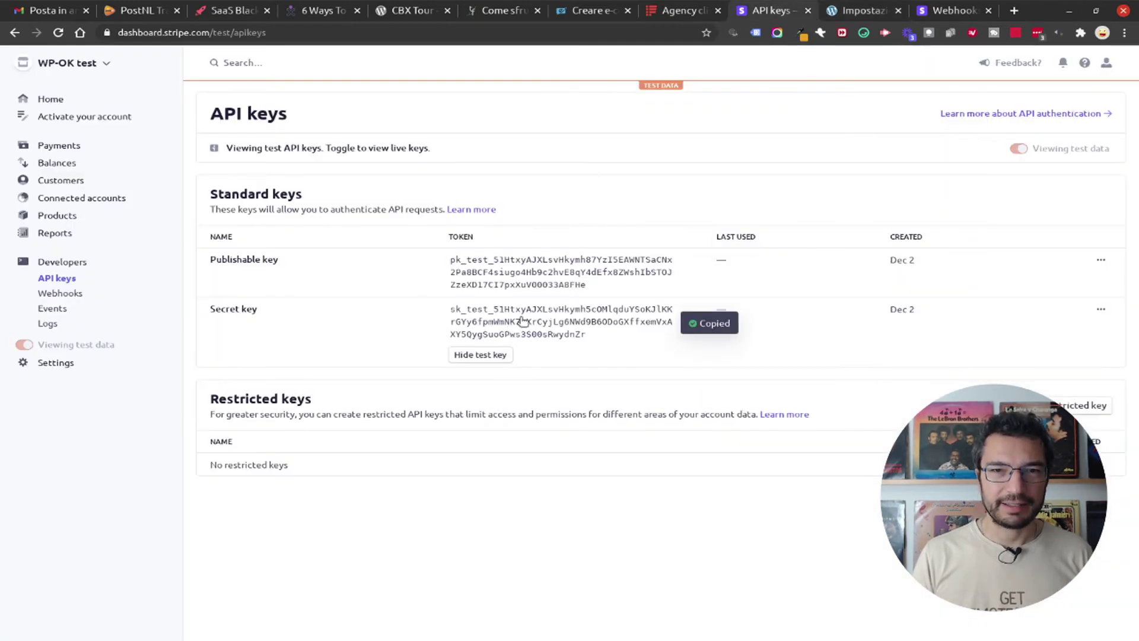
left_click(849, 17)
left_click(382, 360)
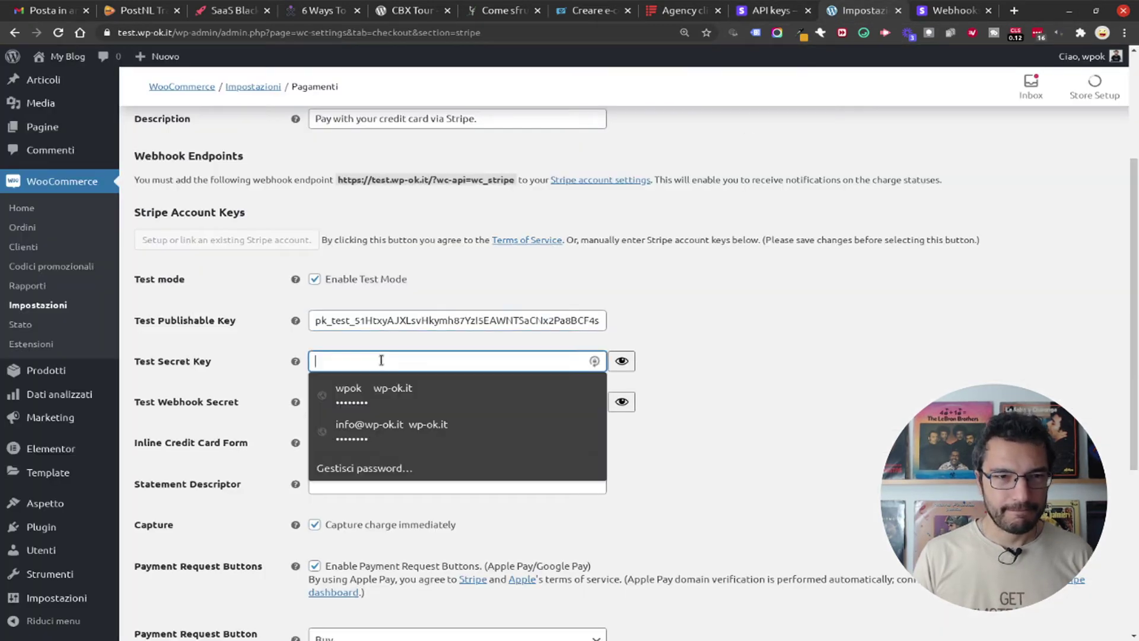
key("ctrl+v")
- Save the WooCommerce Stripe payment settings, keeping the remaining options as they are
scroll(833, 391, "down", 2)
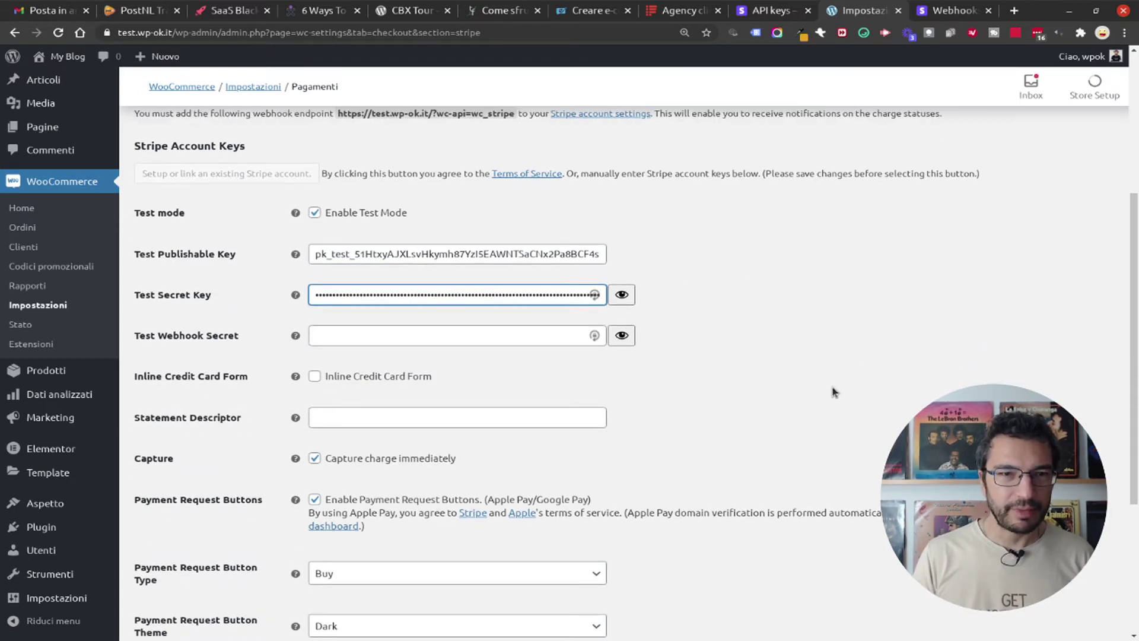
scroll(833, 391, "down", 7)
left_click(207, 570)
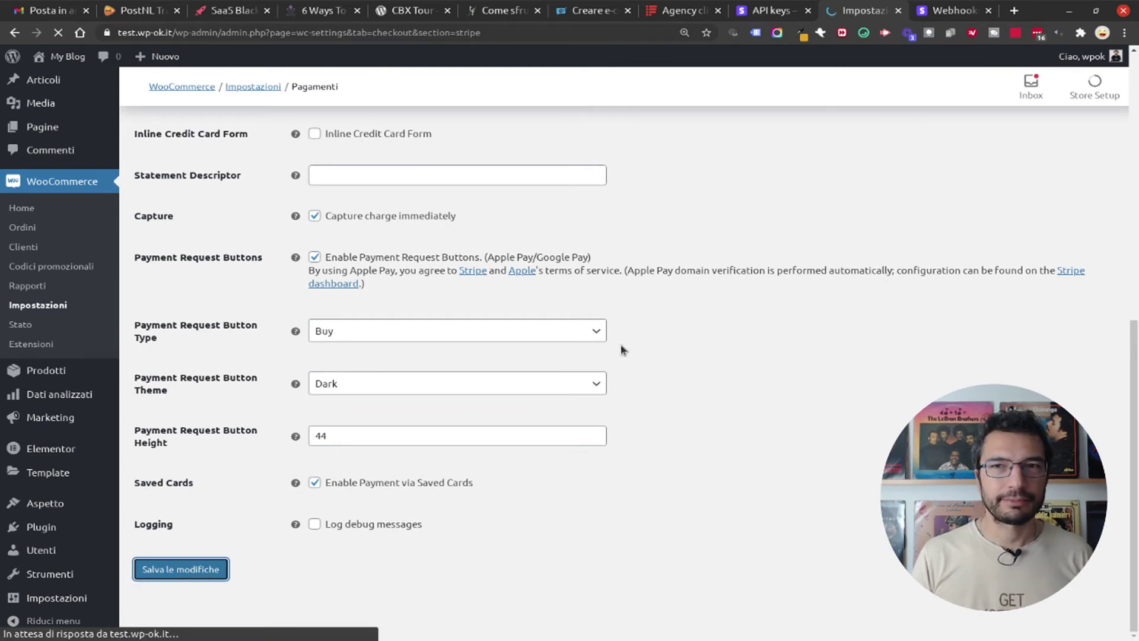
scroll(623, 350, "down", 8)
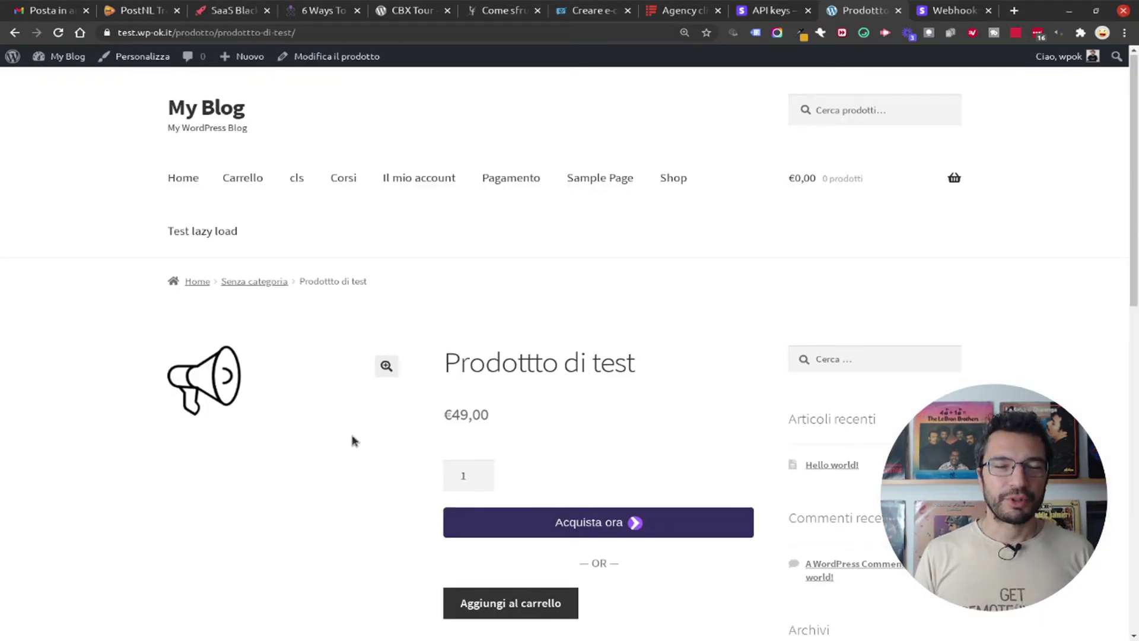
- Add one Prodottto di test to the cart and open the cart page
scroll(512, 417, "down", 2)
left_click(511, 472)
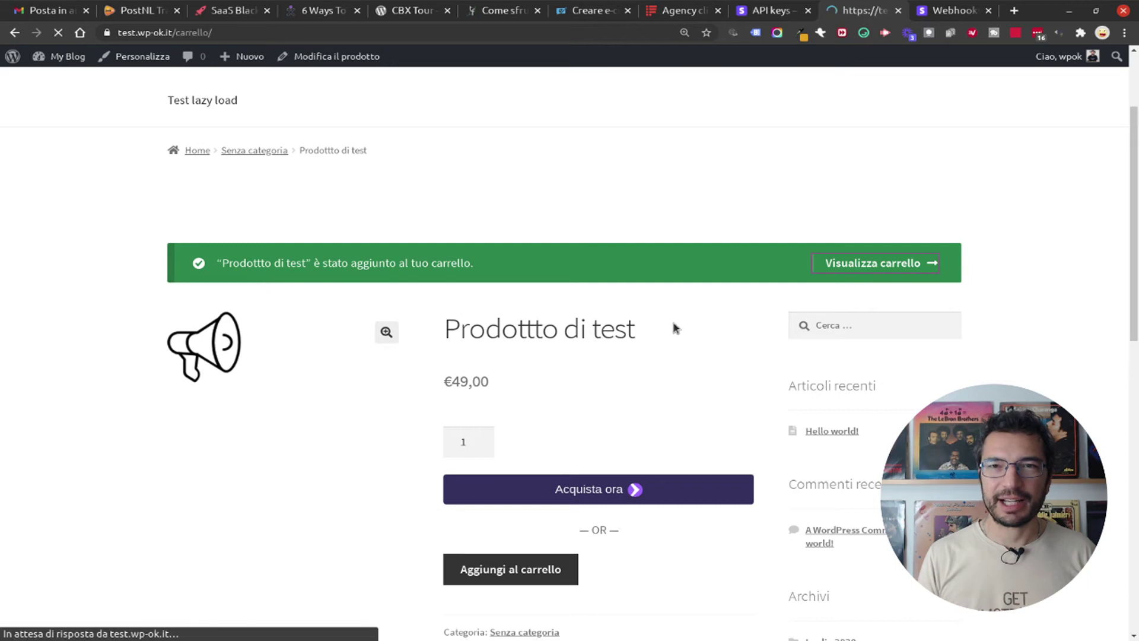
scroll(546, 465, "down", 3)
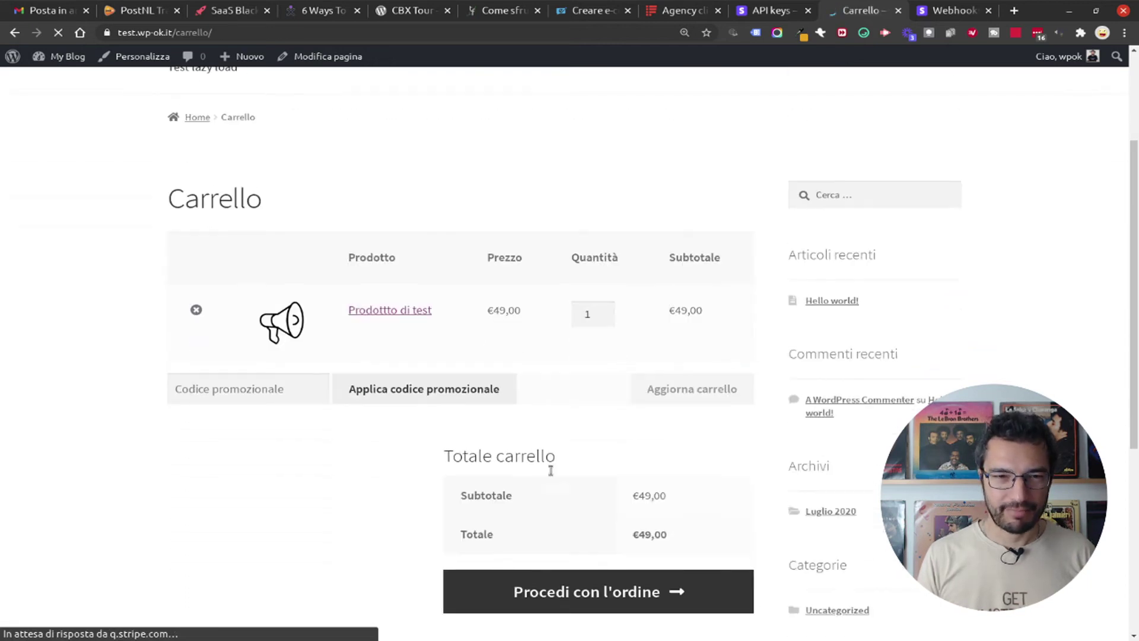
scroll(571, 530, "down", 3)
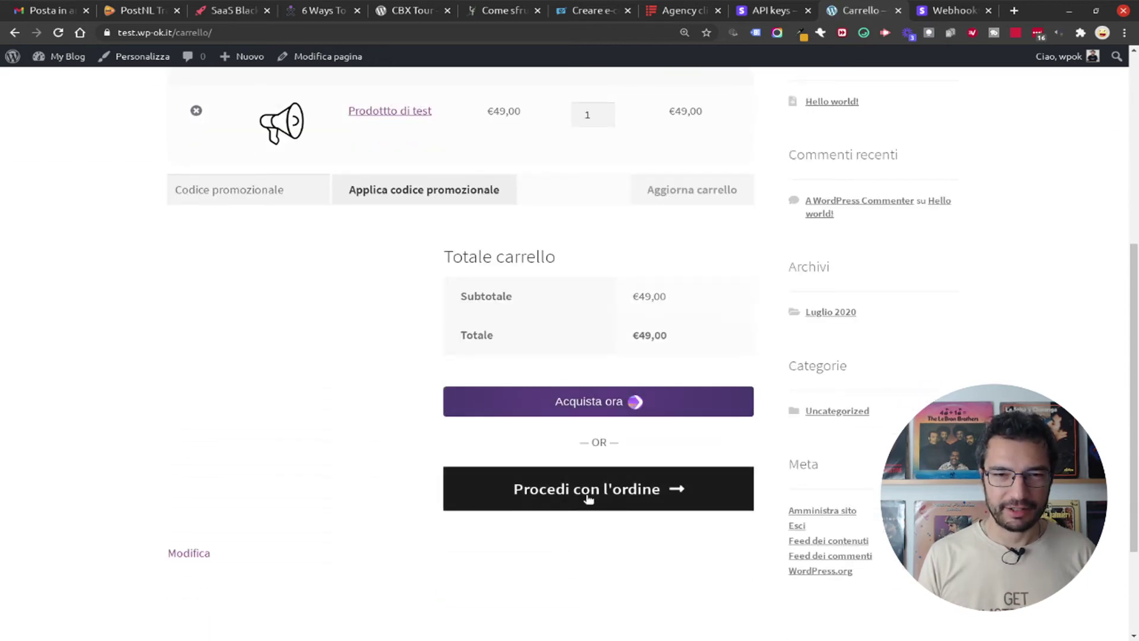
- Open the Acquista ora quick payment from the cart, cancel it, and proceed to the regular checkout
left_click(575, 402)
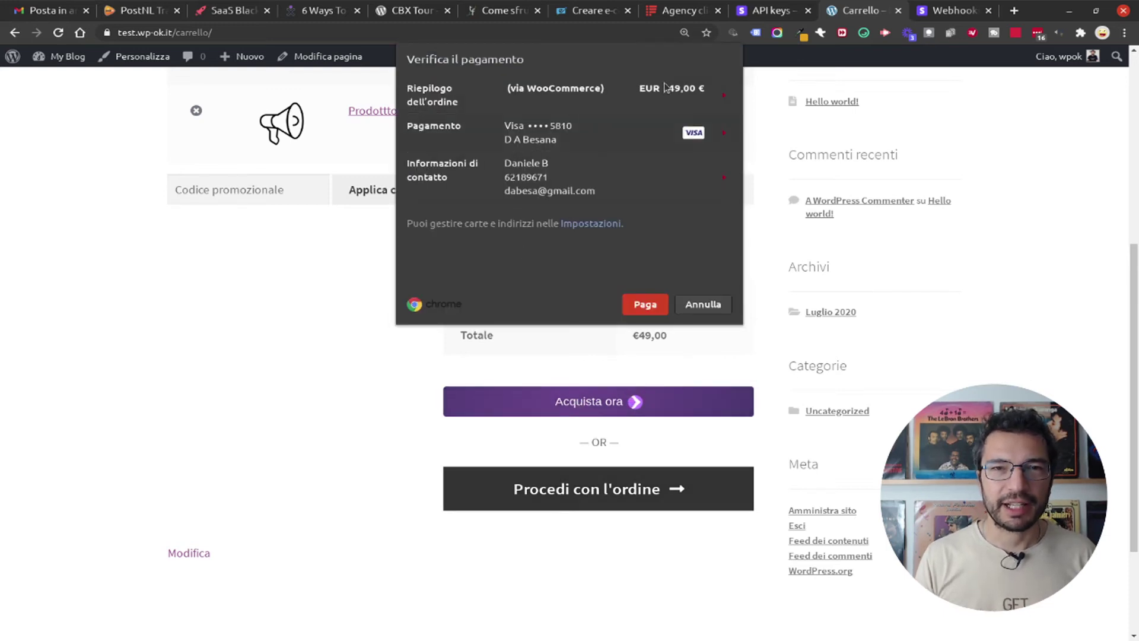
left_click(702, 305)
left_click(606, 492)
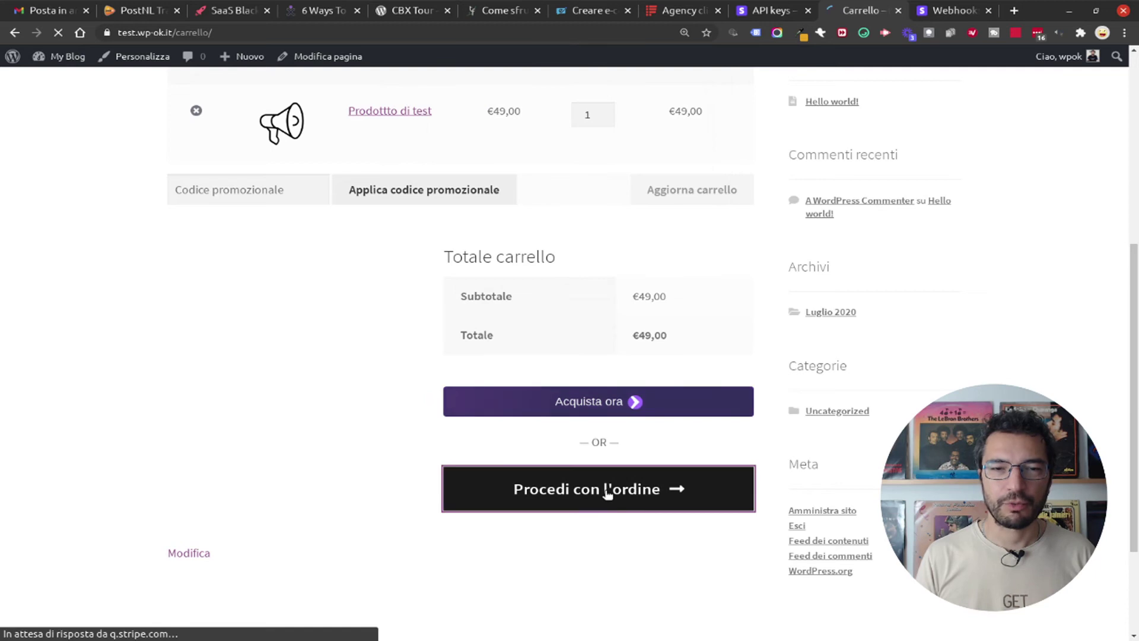
- Fill in the billing first name, last name and street with "test", leaving the company name empty
scroll(89, 478, "down", 4)
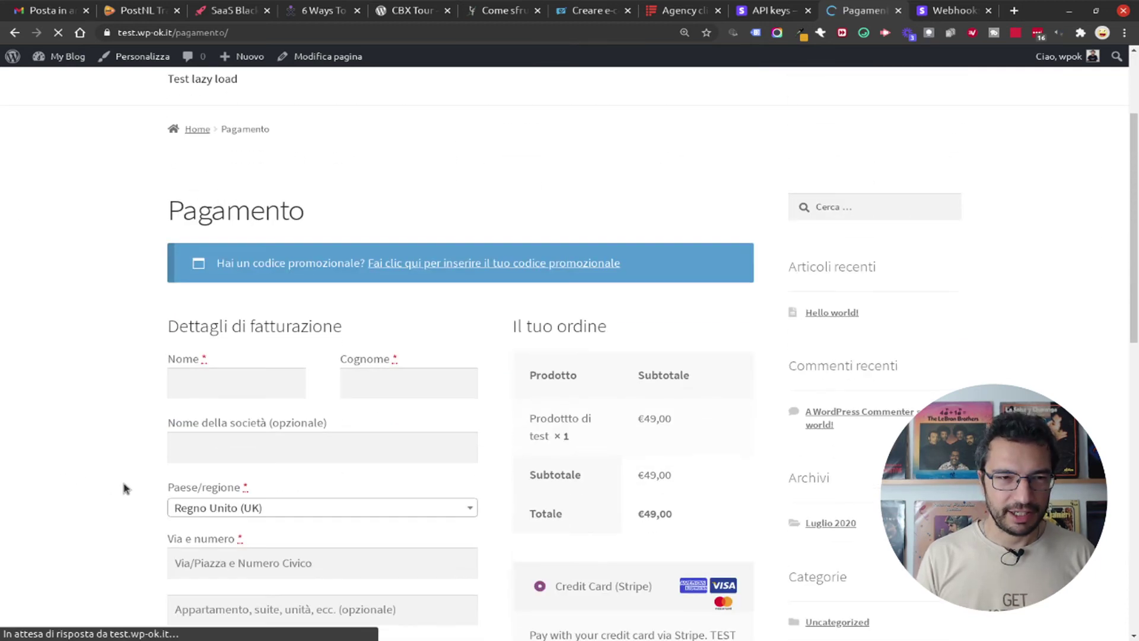
left_click(192, 314)
type("t")
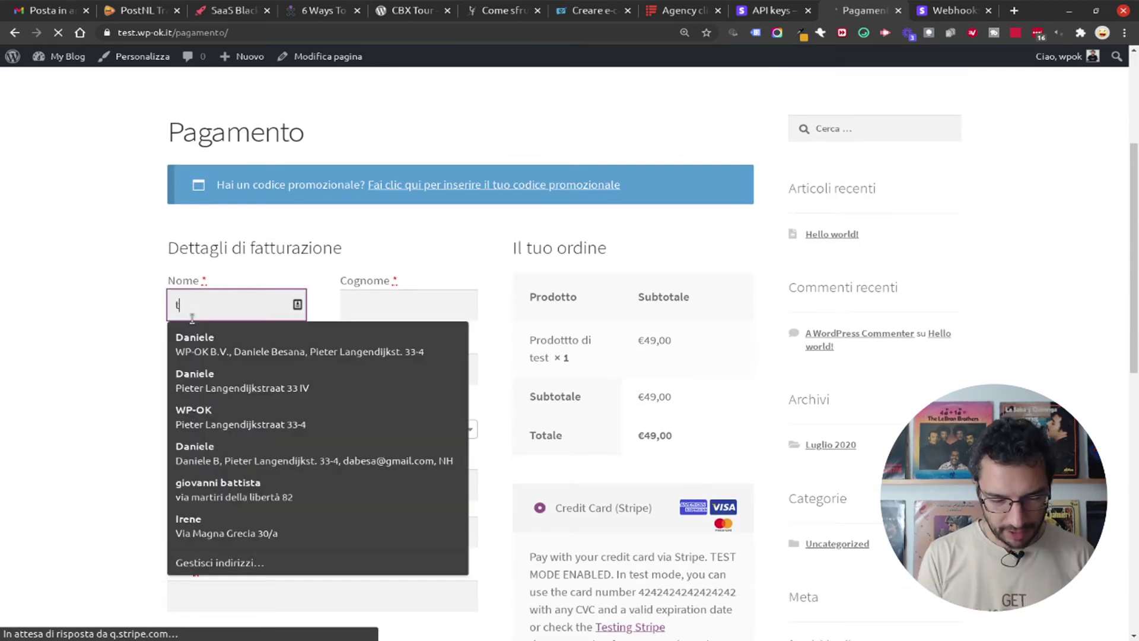
type("est")
key("Tab")
type("test")
key("Tab")
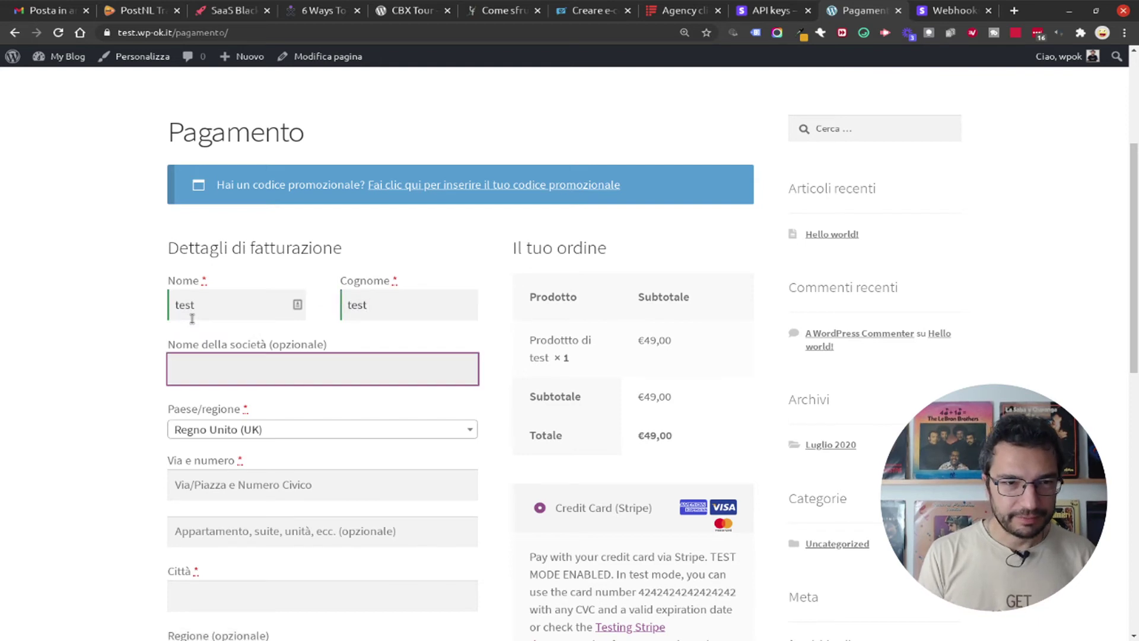
left_click(242, 483)
type("test")
left_click(108, 508)
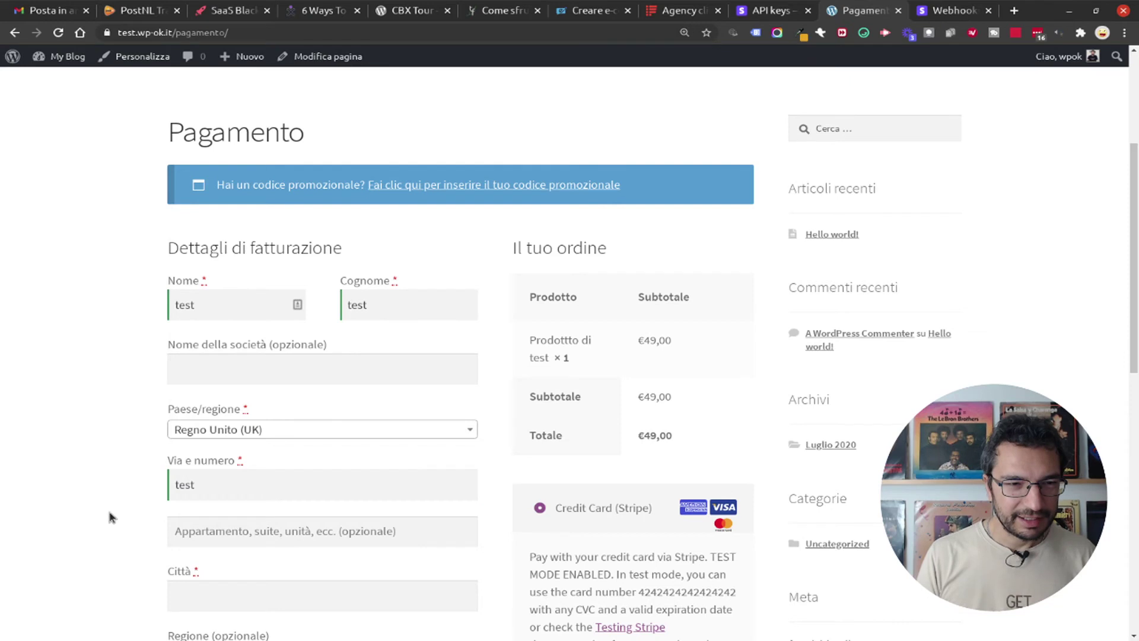
- Set the billing city to "test" and enter a four-digit postal code and a placeholder phone number
scroll(108, 507, "down", 2)
left_click(247, 464)
type("test")
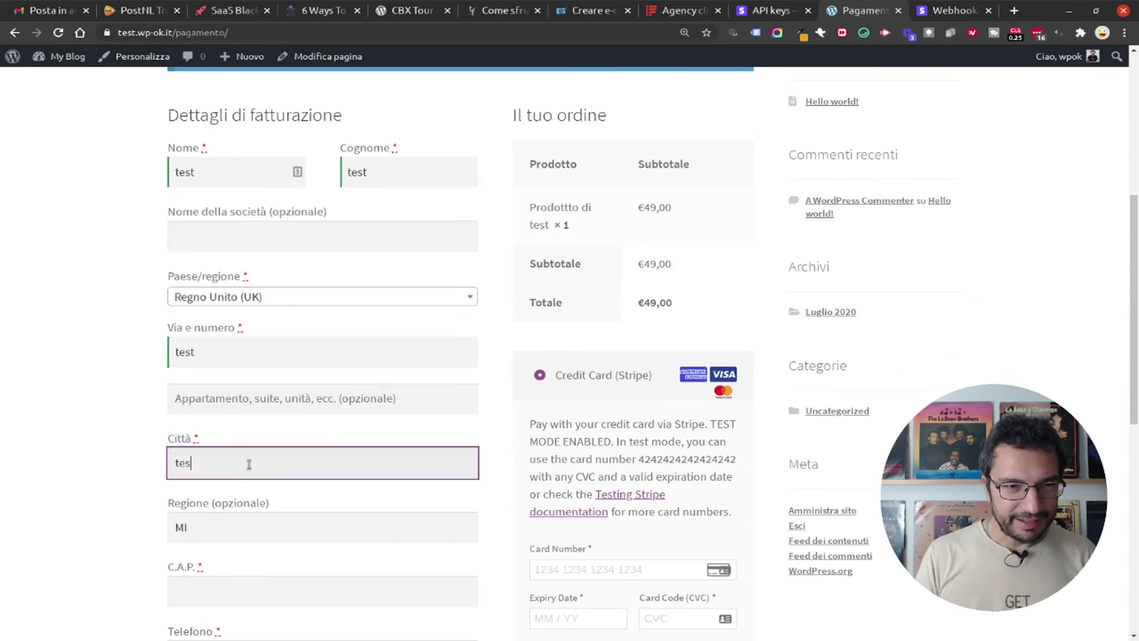
scroll(108, 449, "down", 2)
left_click(191, 425)
type("1234")
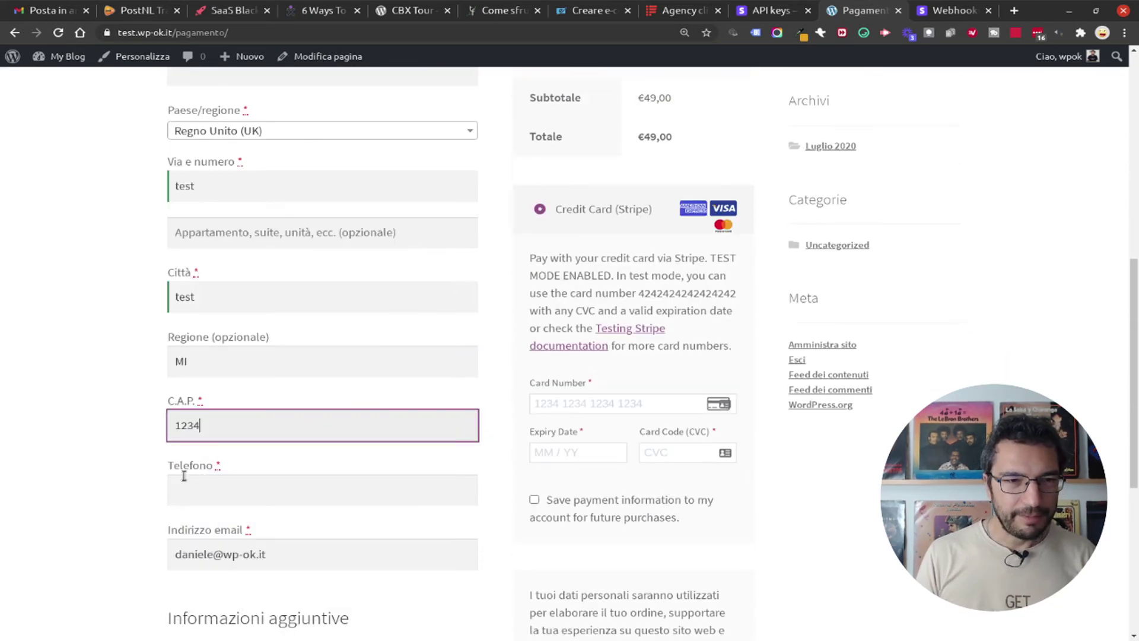
left_click(201, 491)
type("654654")
left_click(153, 469)
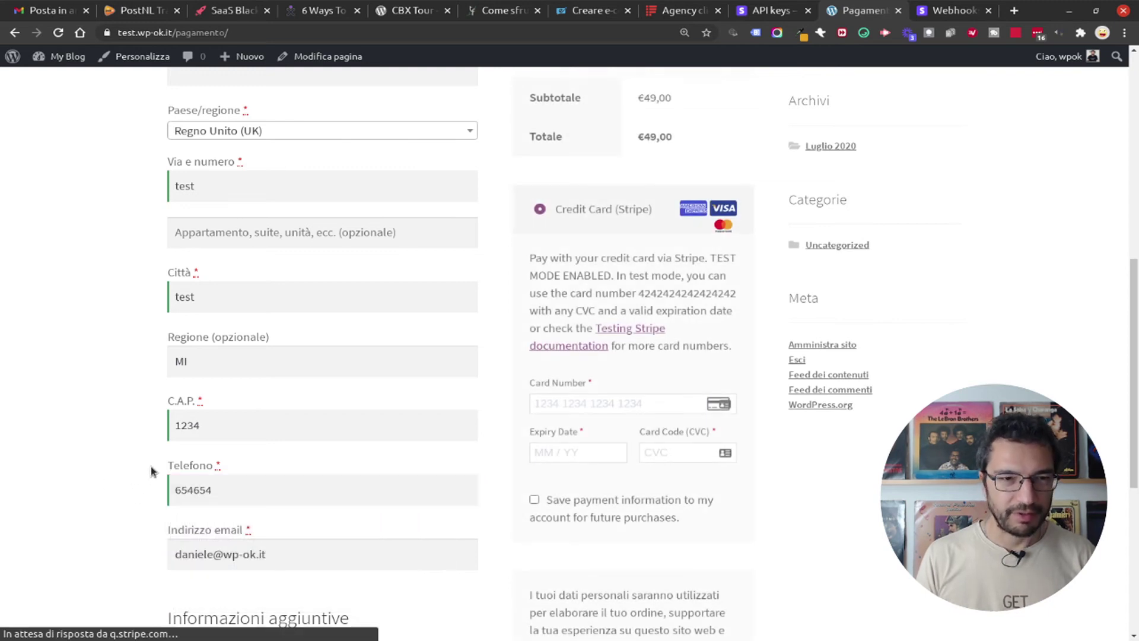
- Copy the test card number from the Stripe payment description into the Card Number field
scroll(153, 470, "down", 3)
scroll(423, 403, "down", 1)
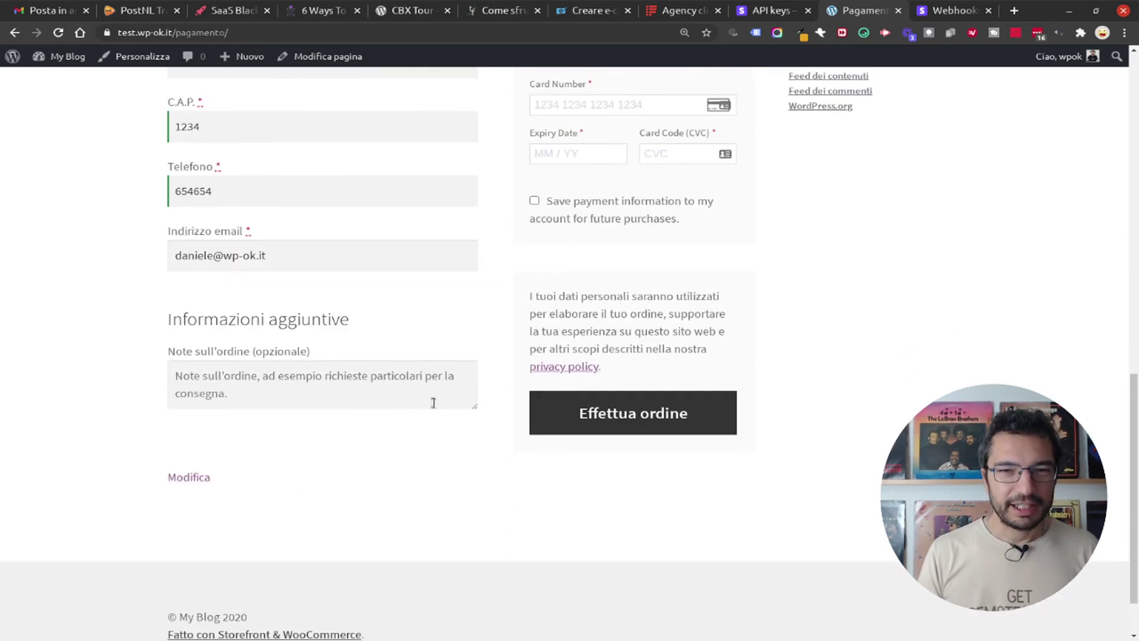
scroll(433, 400, "up", 3)
scroll(425, 399, "up", 1)
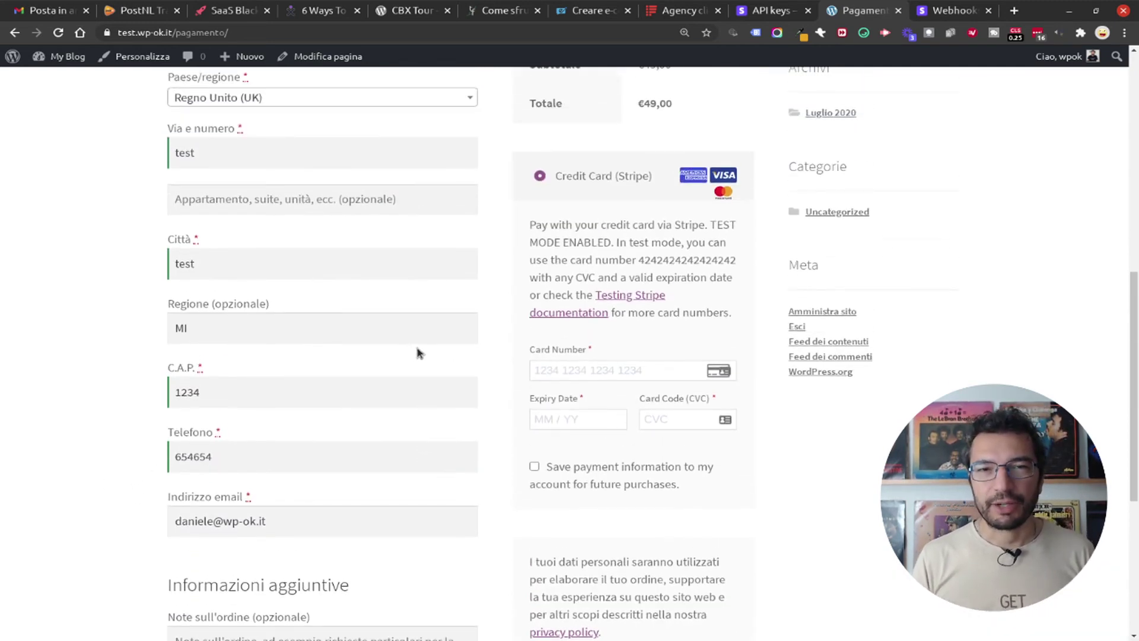
scroll(419, 350, "up", 1)
scroll(570, 293, "up", 1)
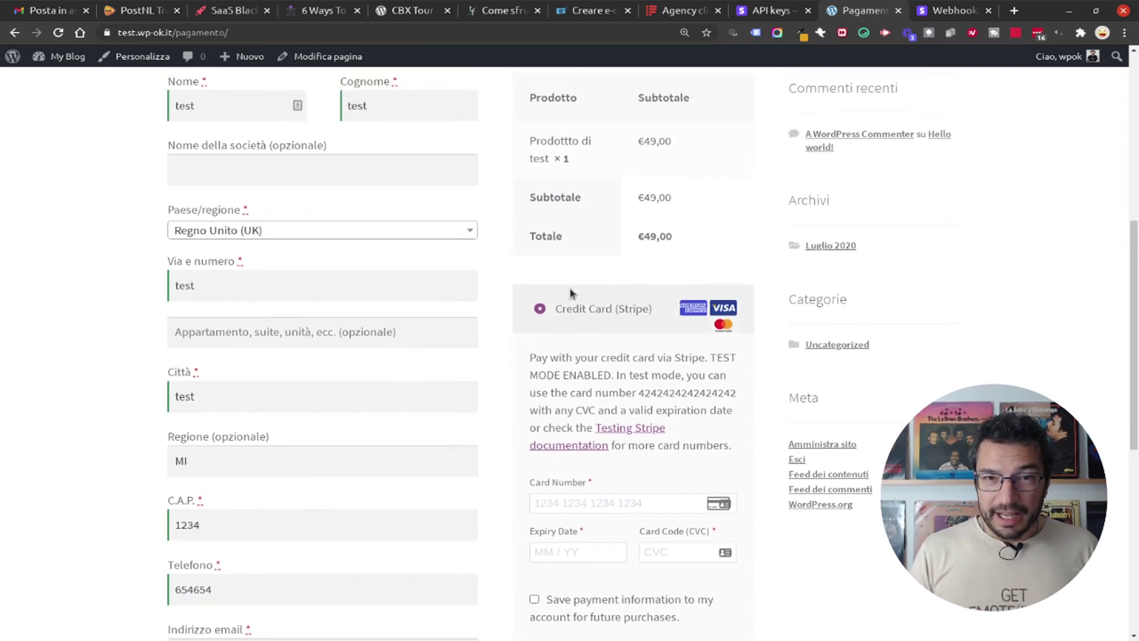
scroll(581, 319, "down", 2)
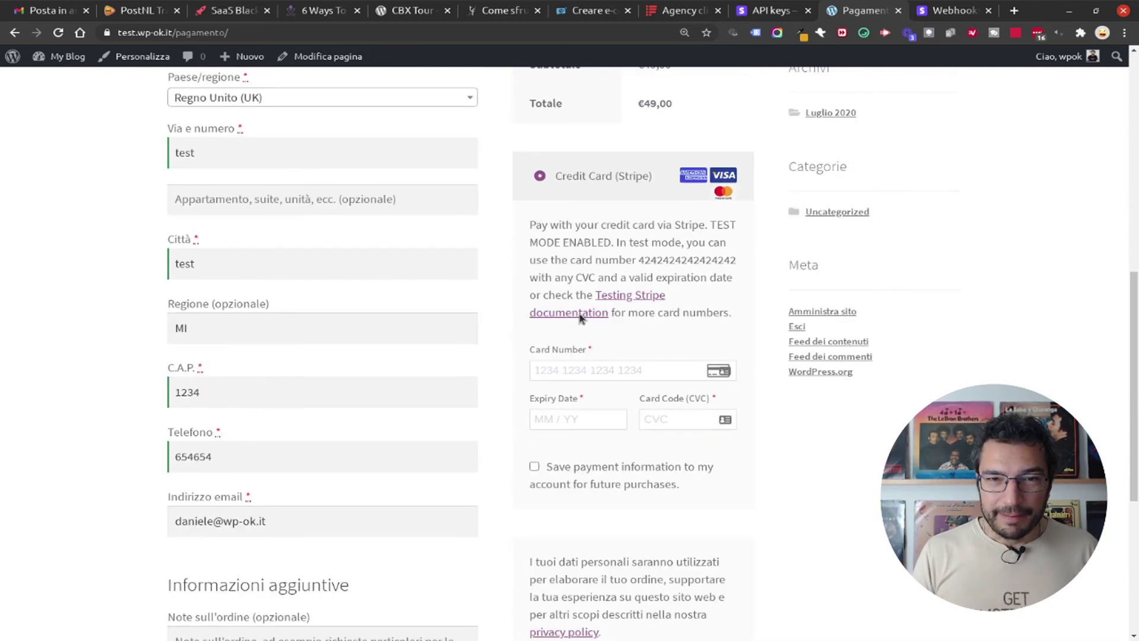
double_click(654, 261)
left_click(593, 370)
key("ctrl+v")
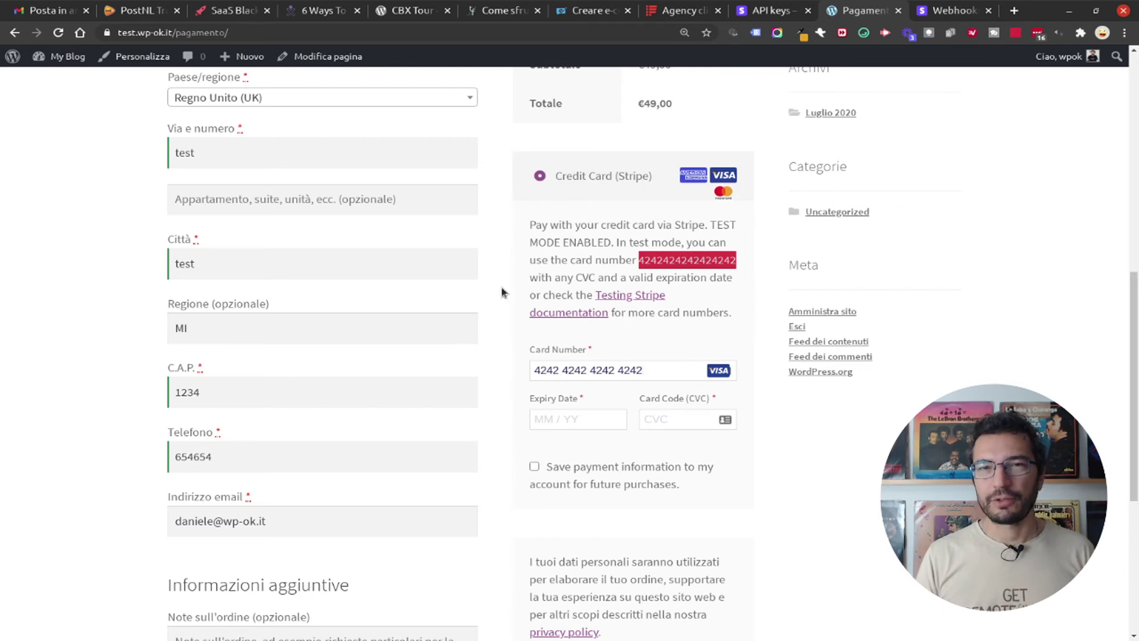
- Set the card's expiry date to 12/24 and enter the three-digit card code (CVC)
scroll(534, 198, "up", 2)
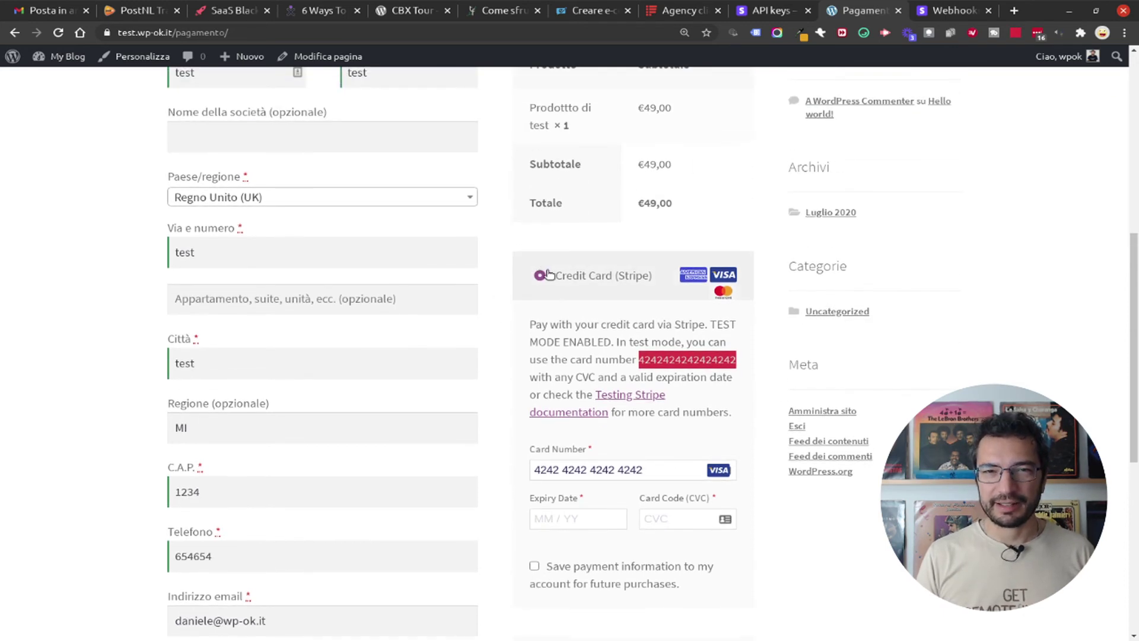
scroll(548, 274, "down", 1)
scroll(632, 256, "down", 2)
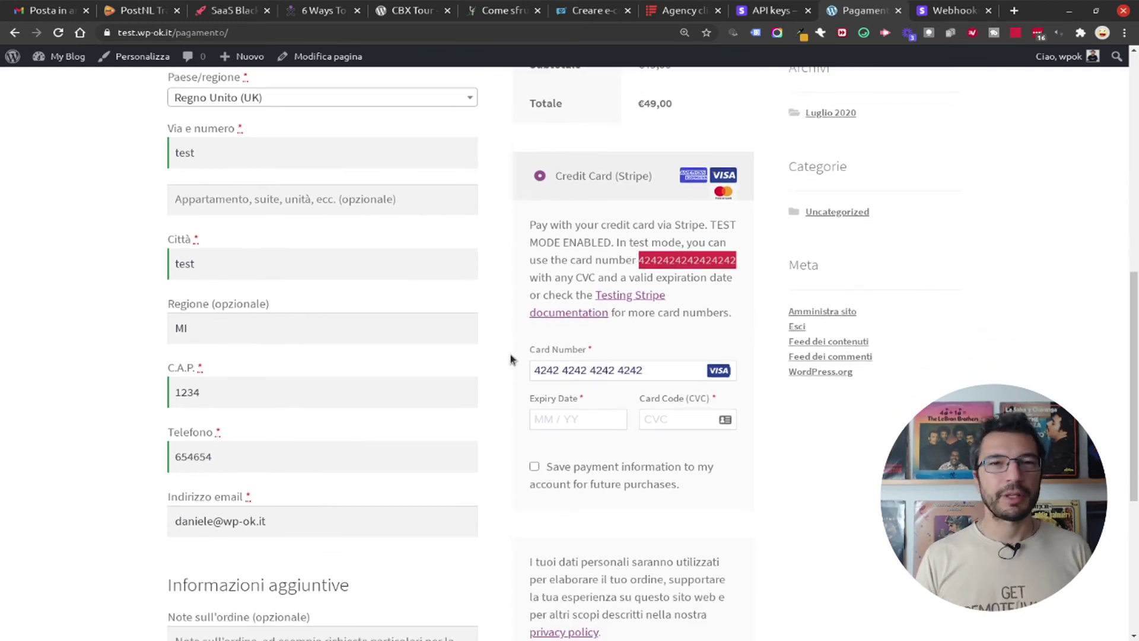
left_click(553, 418)
type("12 / ")
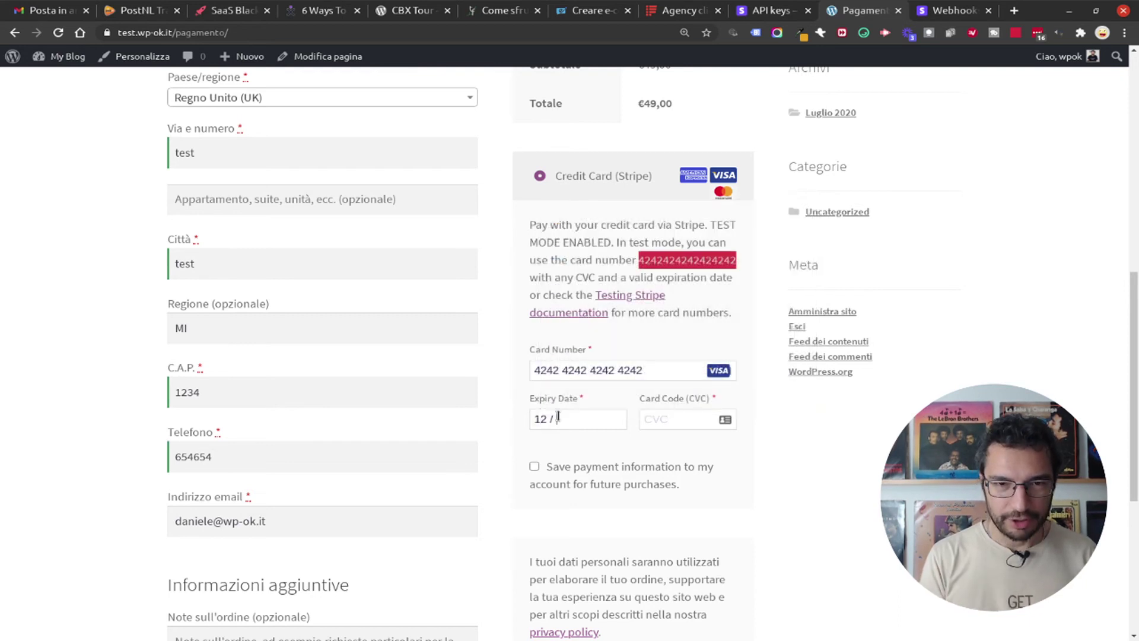
type("24")
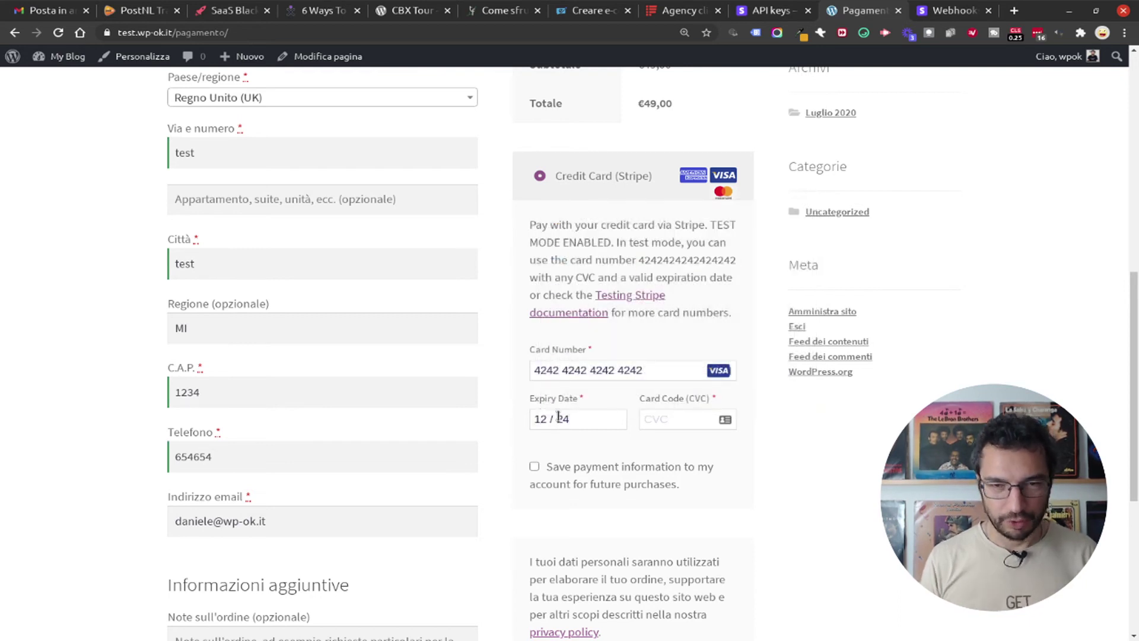
scroll(547, 486, "down", 3)
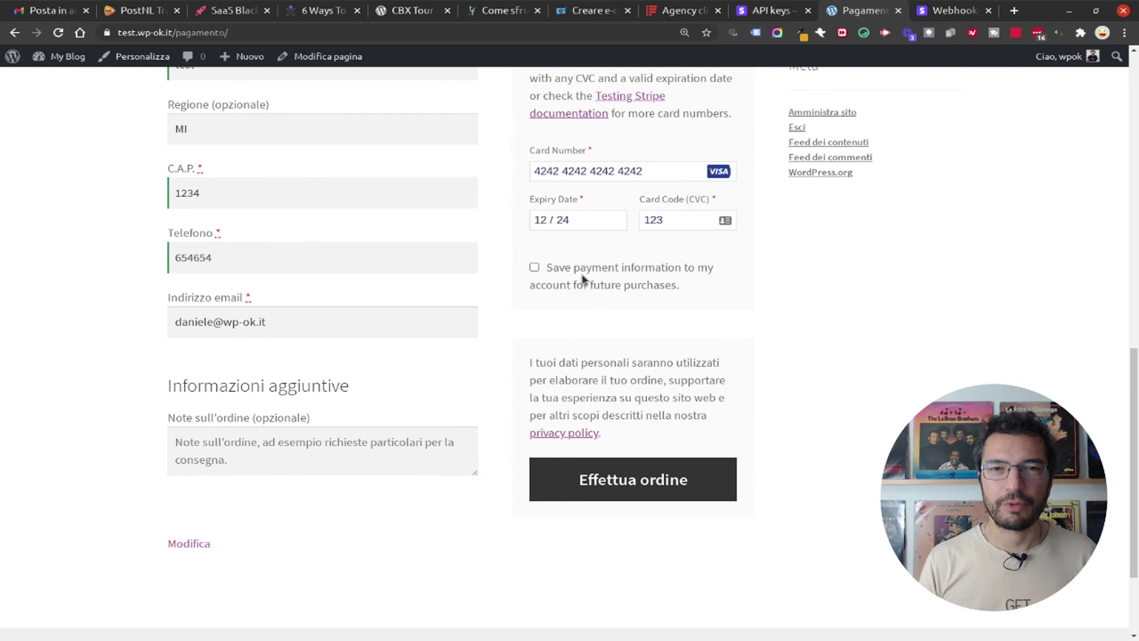
- Try to place the order with the entered billing details and Stripe test card, without saving the payment information
scroll(584, 285, "up", 2)
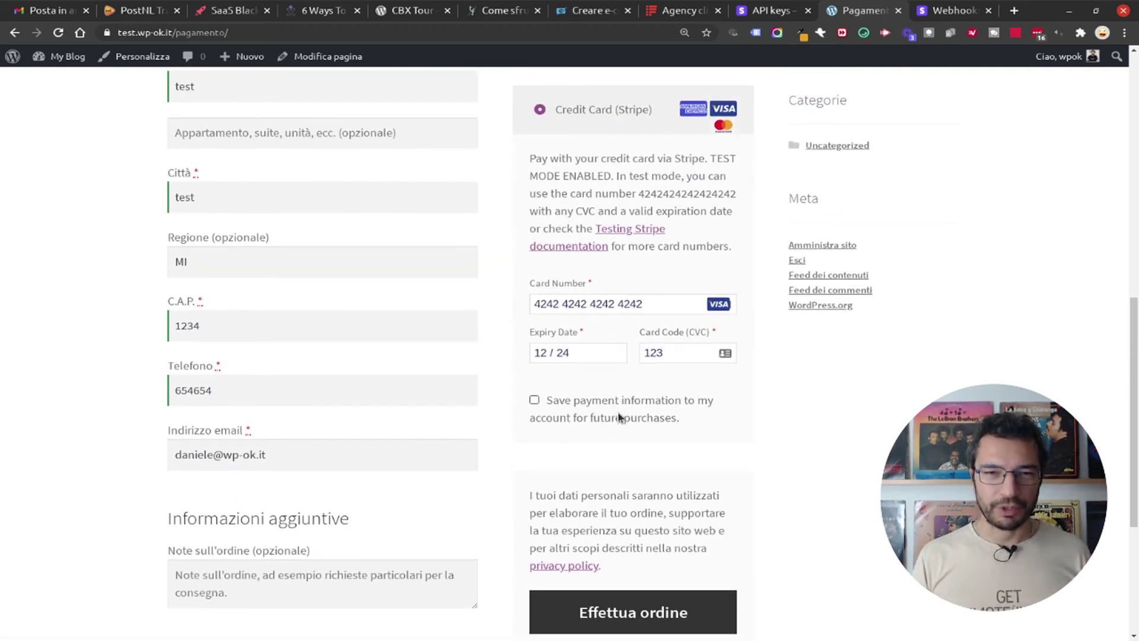
scroll(619, 417, "down", 2)
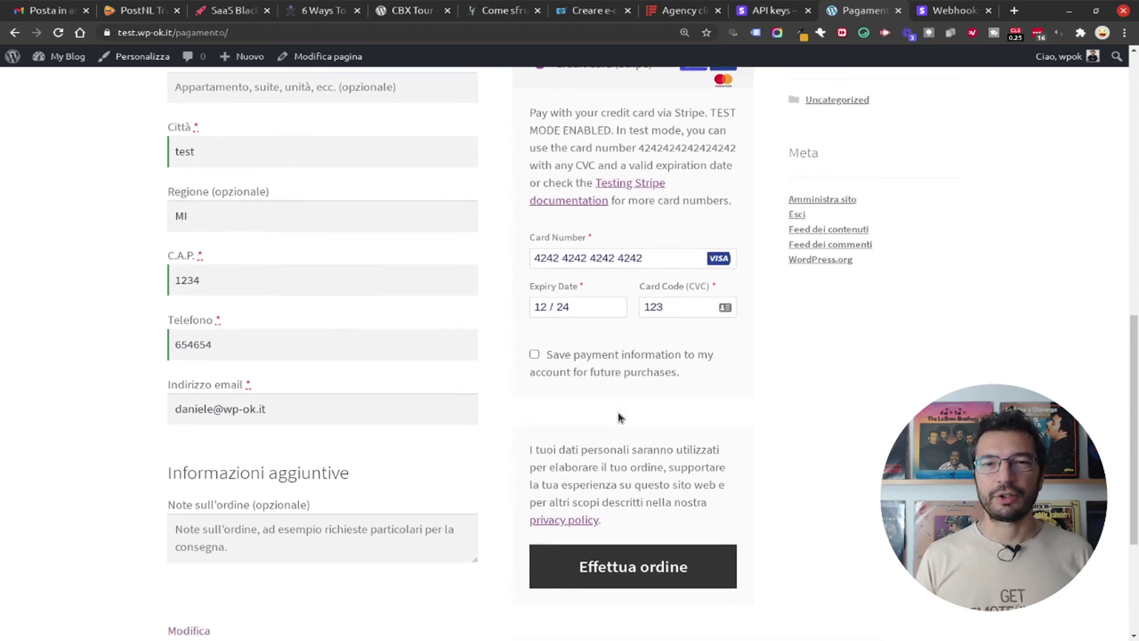
left_click(654, 481)
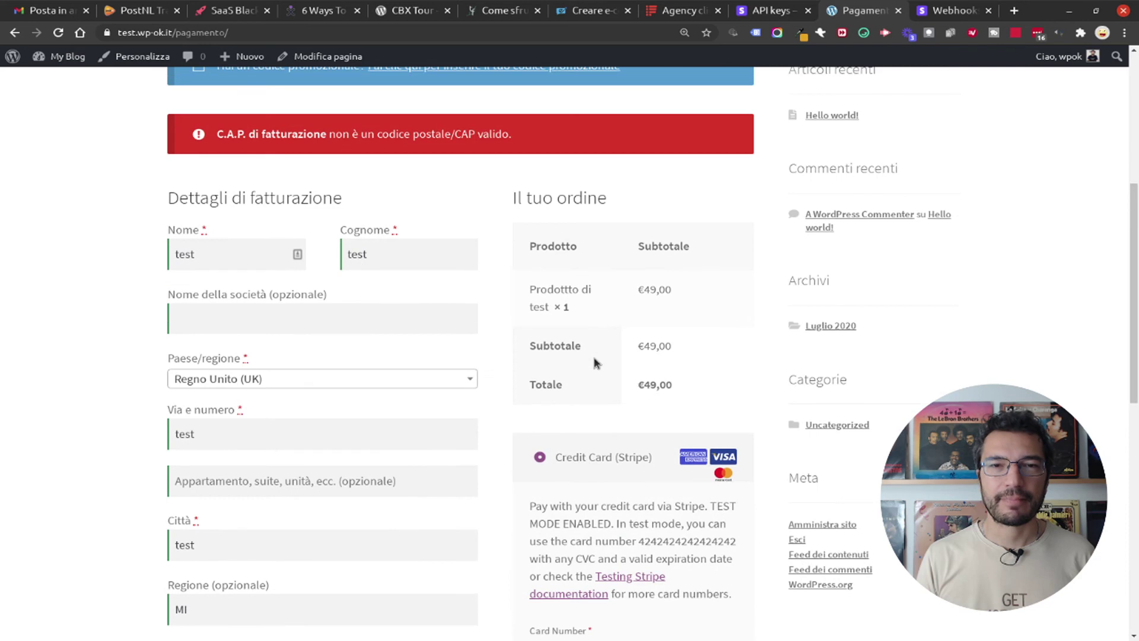
- Change the billing country to Italia
scroll(574, 368, "down", 3)
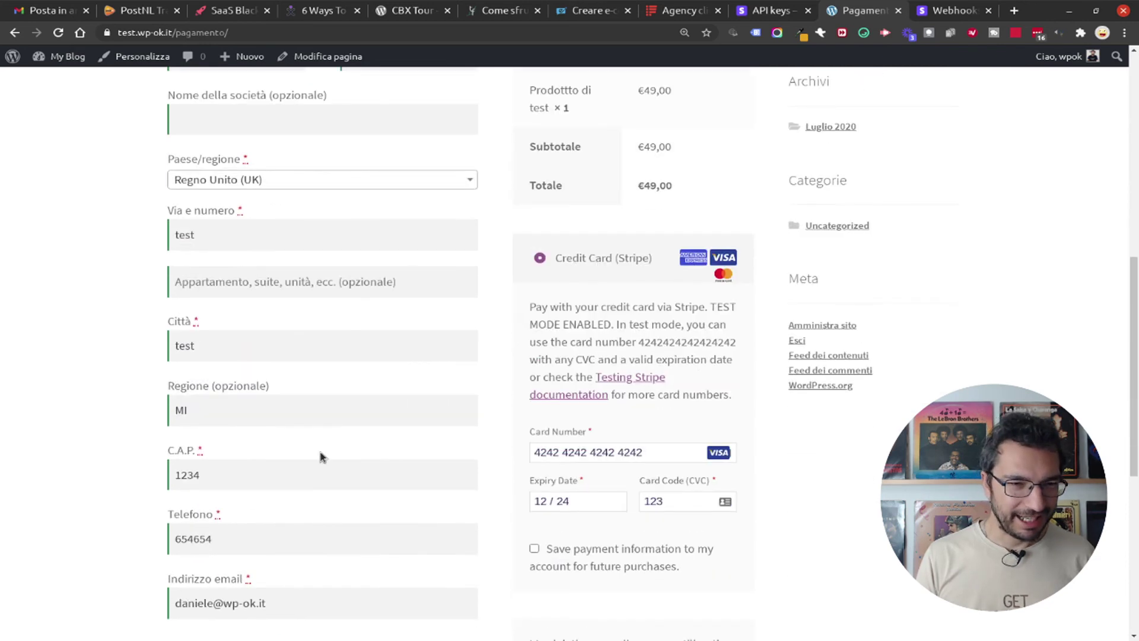
left_click(262, 481)
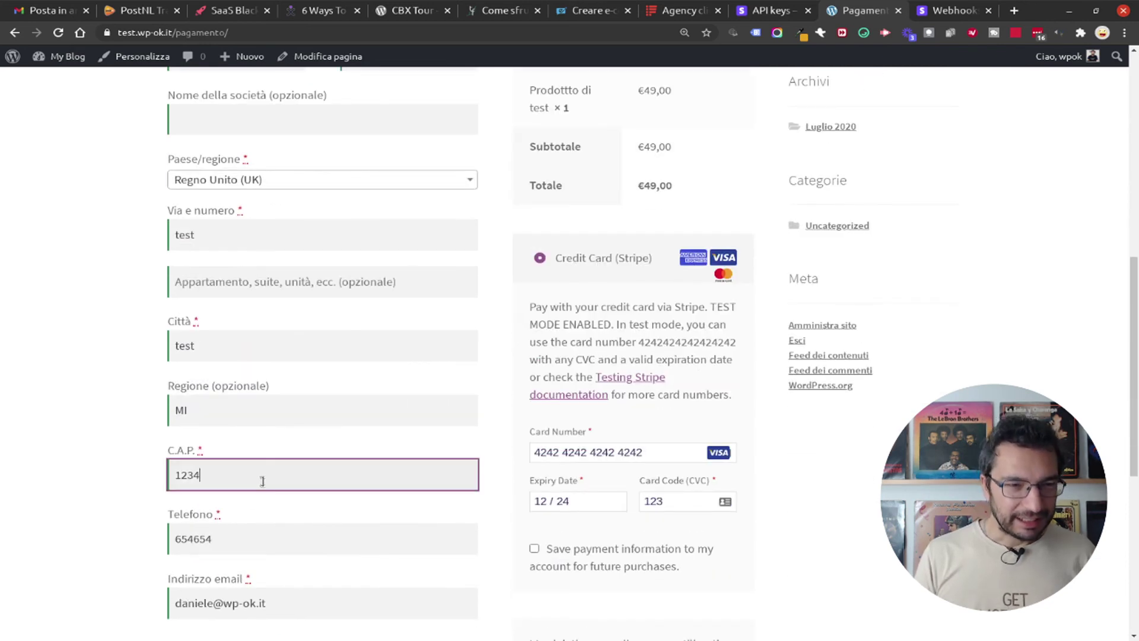
left_click(269, 184)
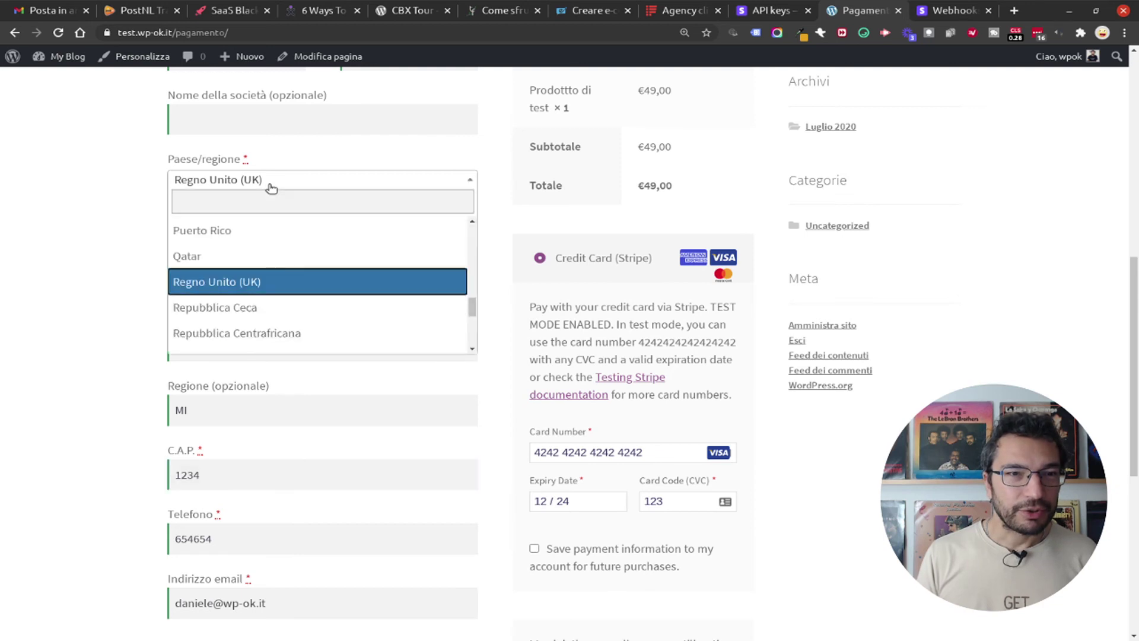
type("ital")
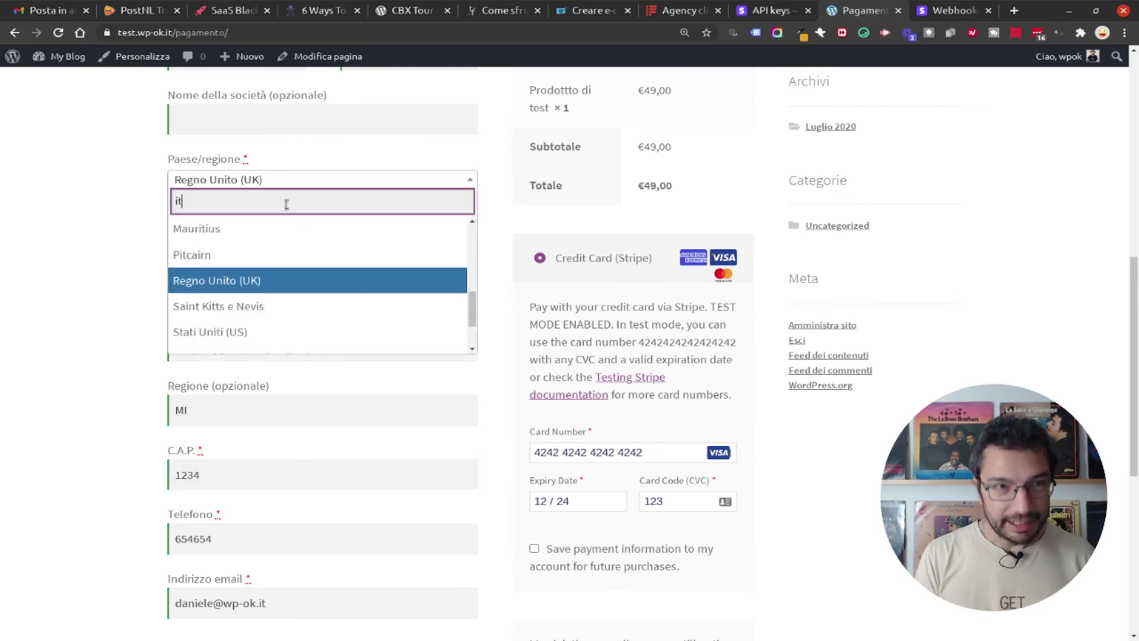
left_click(290, 234)
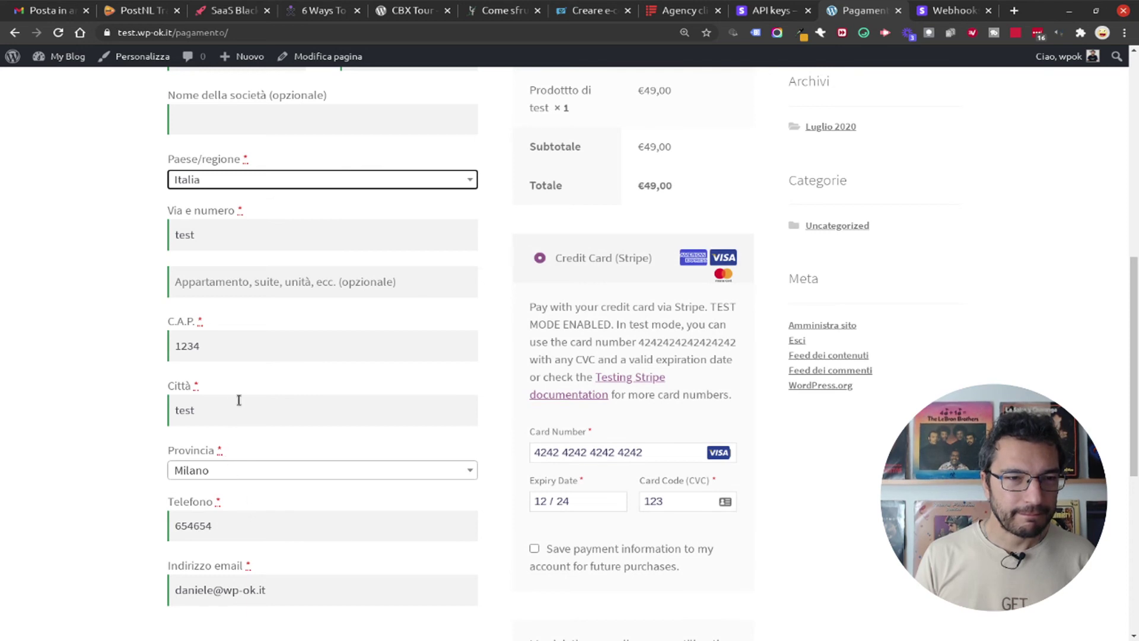
- Extend the billing postal code to five digits and place the order
left_click(233, 356)
type("5")
scroll(526, 432, "down", 3)
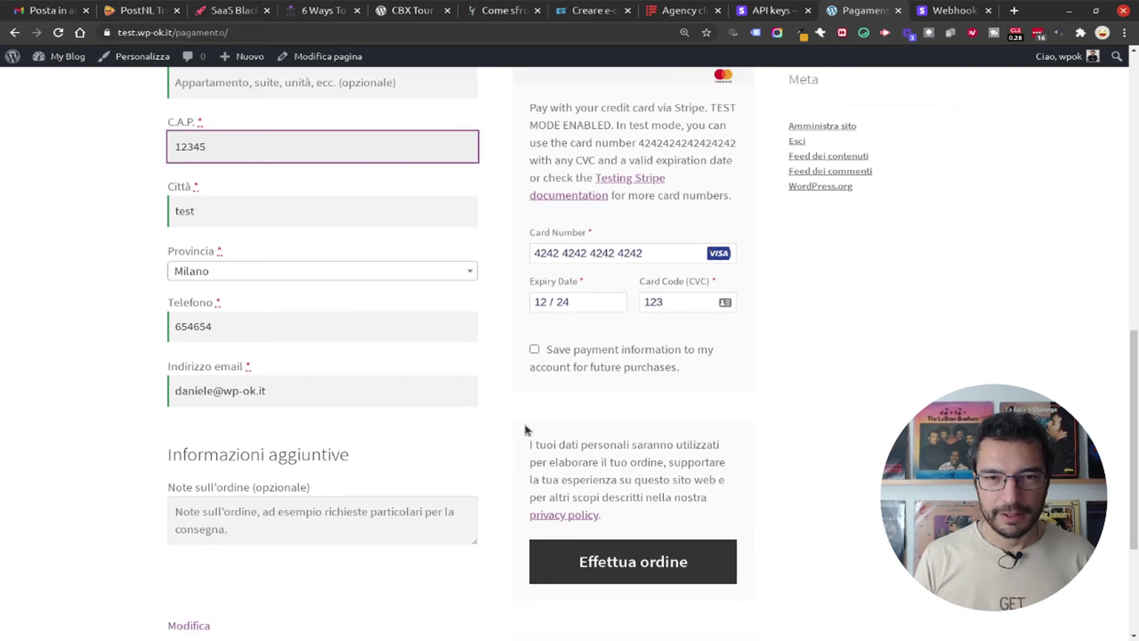
left_click(477, 415)
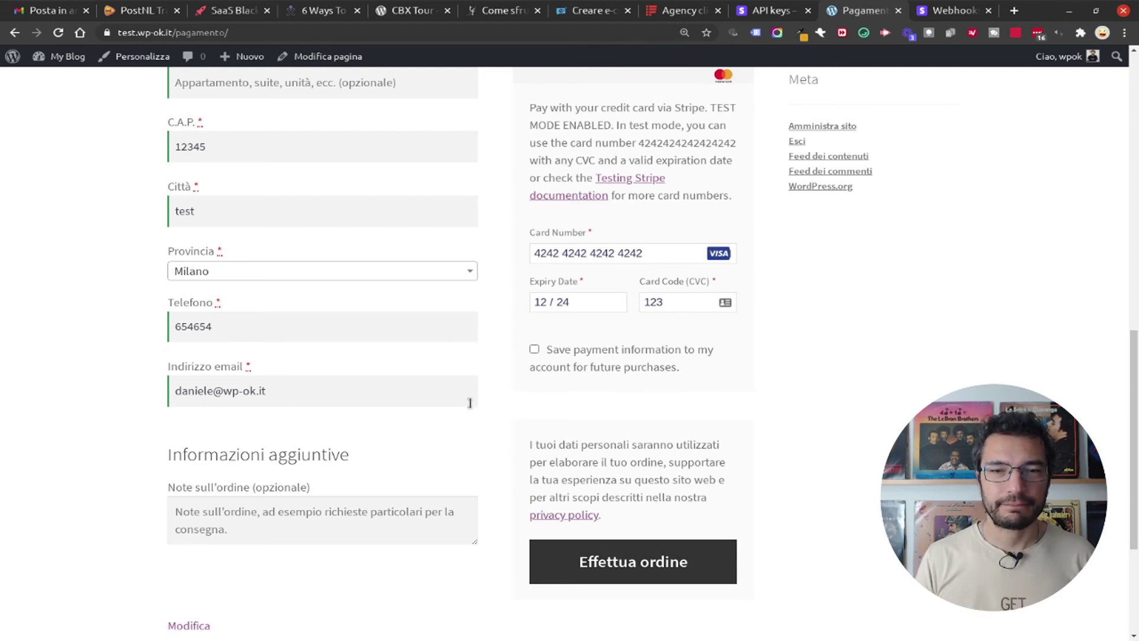
left_click(580, 562)
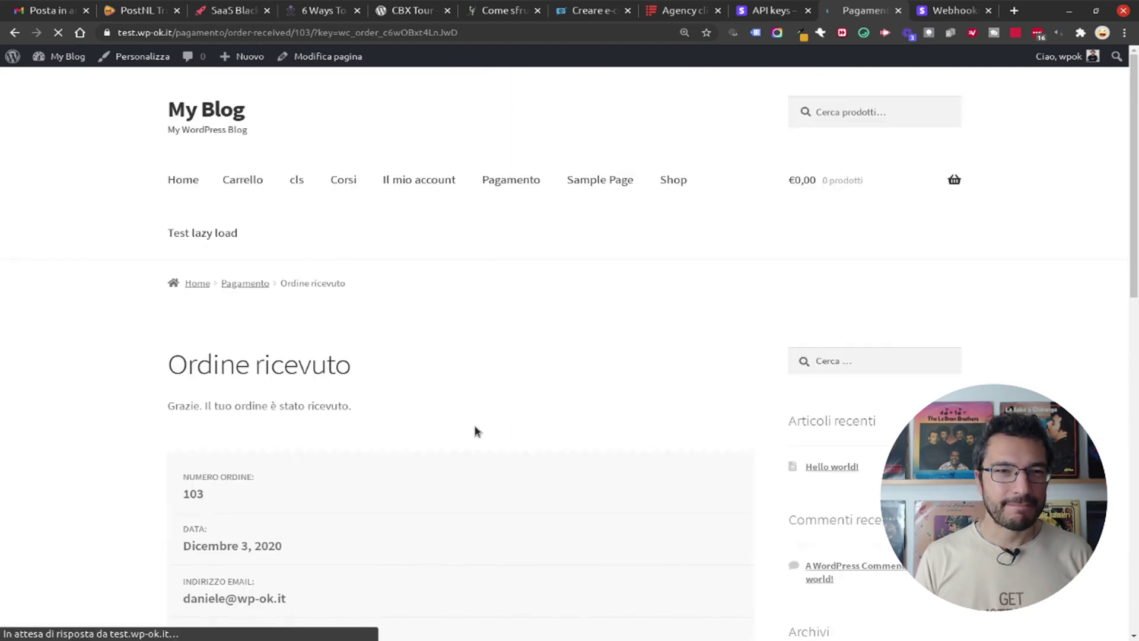
- Look over the order confirmation and open the site's WordPress admin dashboard
scroll(474, 431, "down", 2)
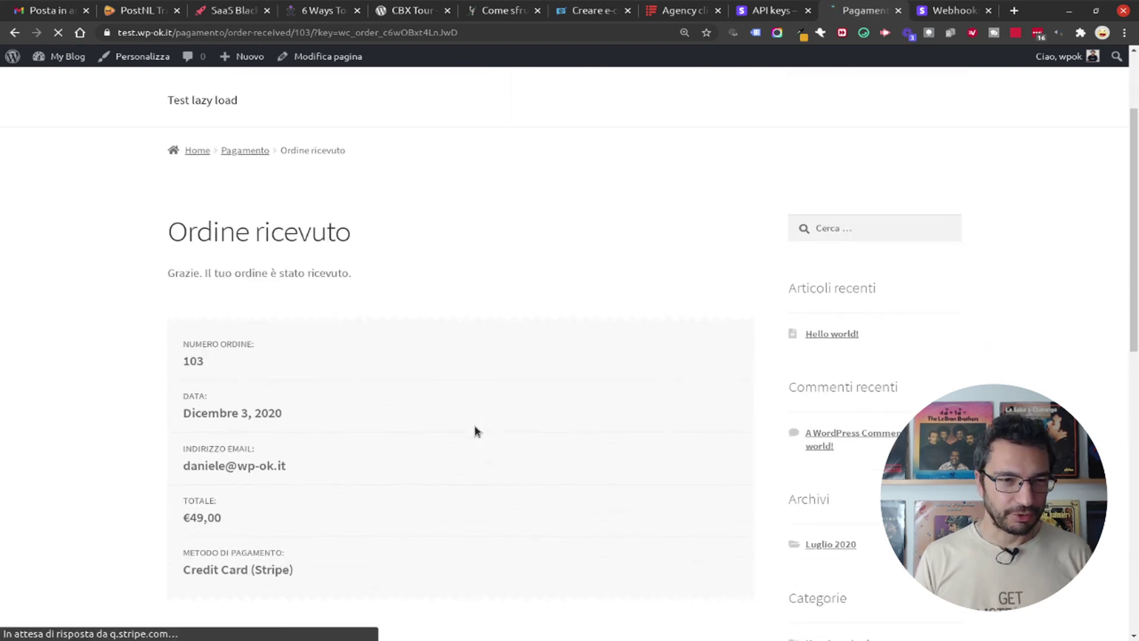
mouse_move(60, 57)
left_click(60, 77)
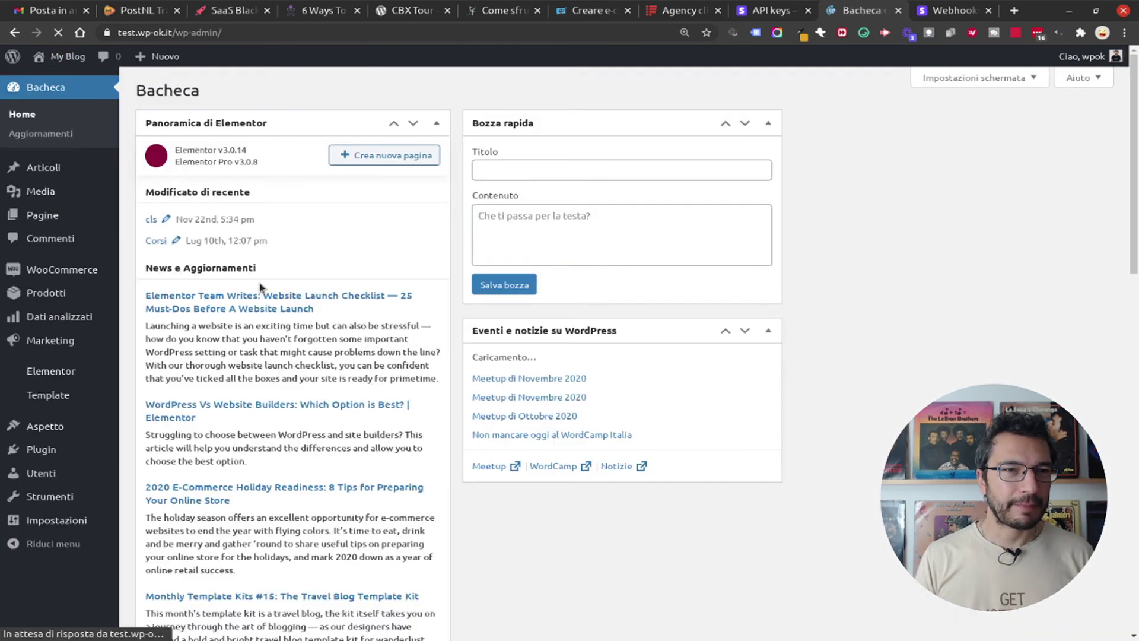
- Open the new test order from the WooCommerce orders list and examine its Stripe payment details
mouse_move(89, 270)
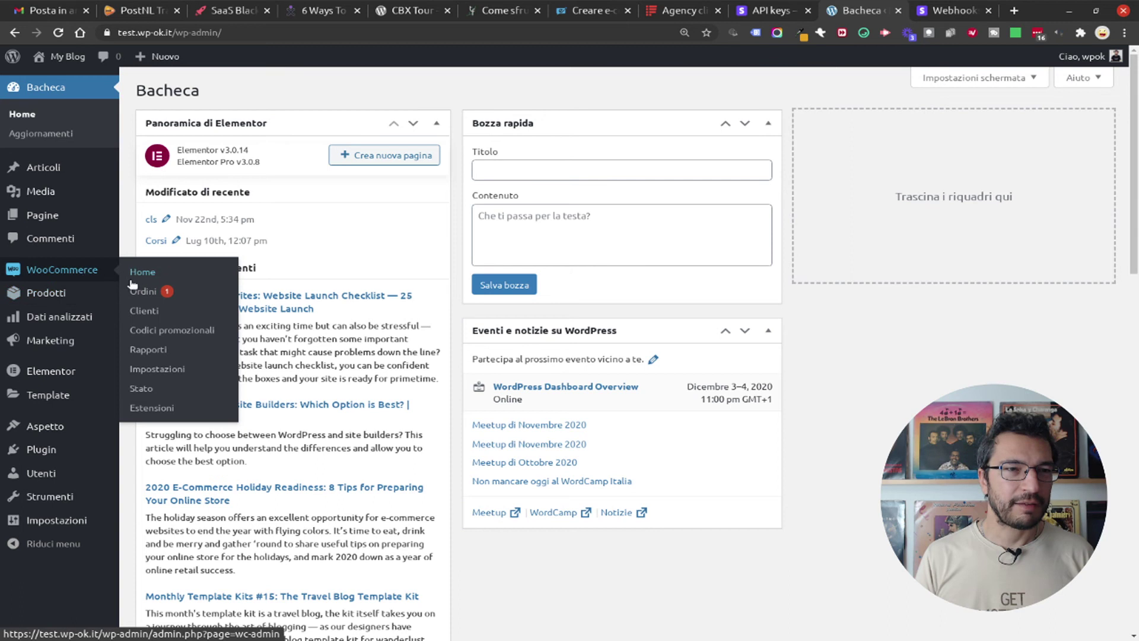
left_click(142, 290)
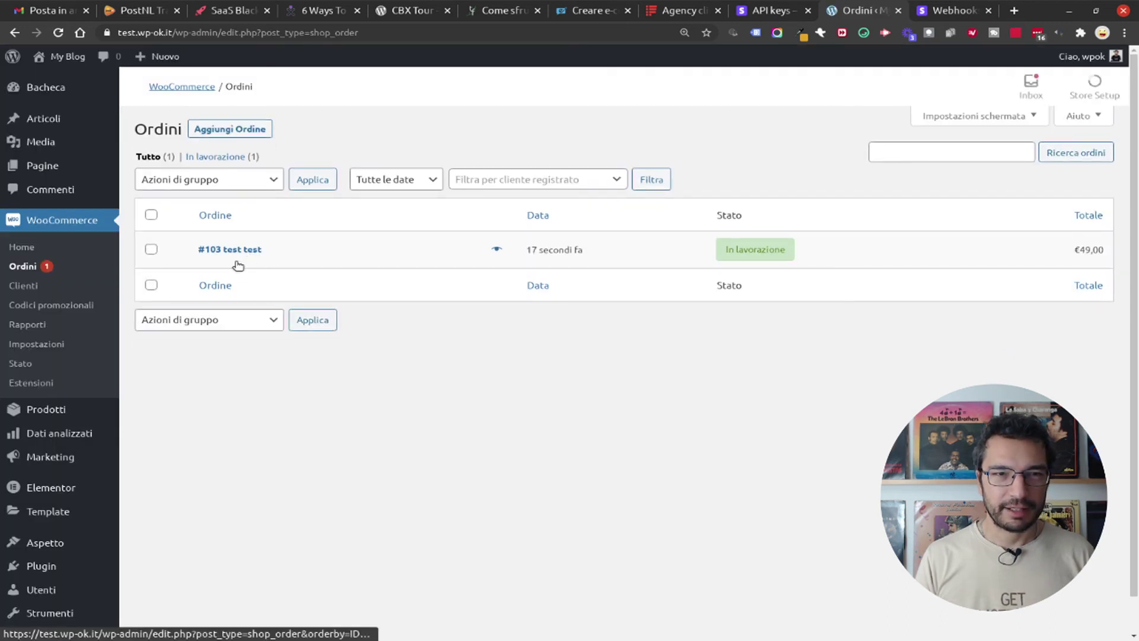
left_click(233, 250)
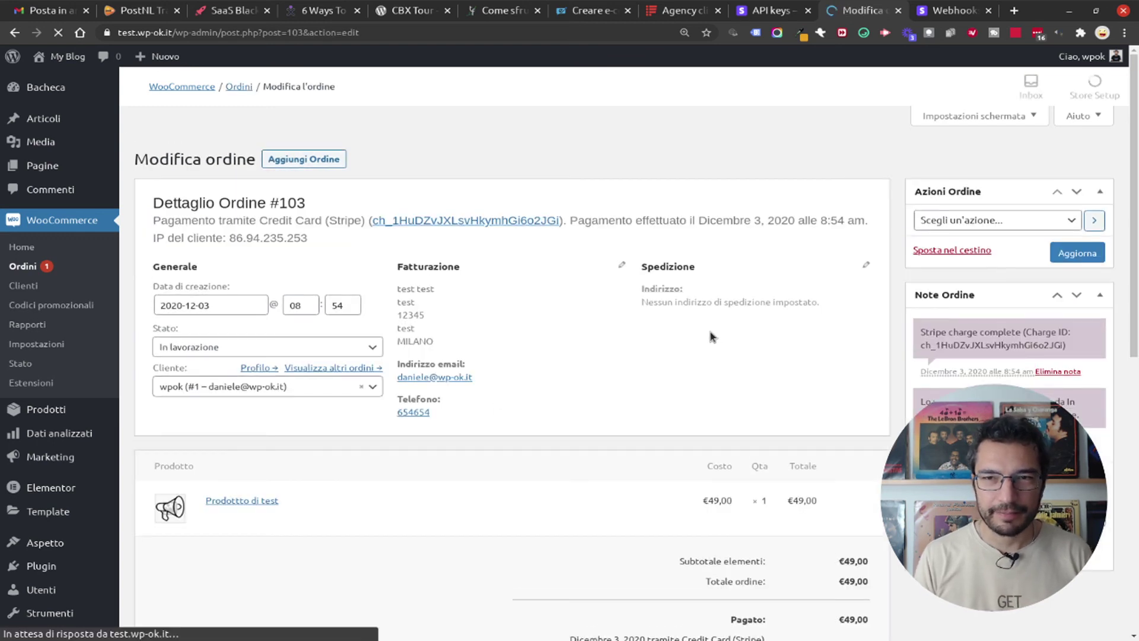
left_click_drag(147, 194, 649, 190)
left_click(559, 213)
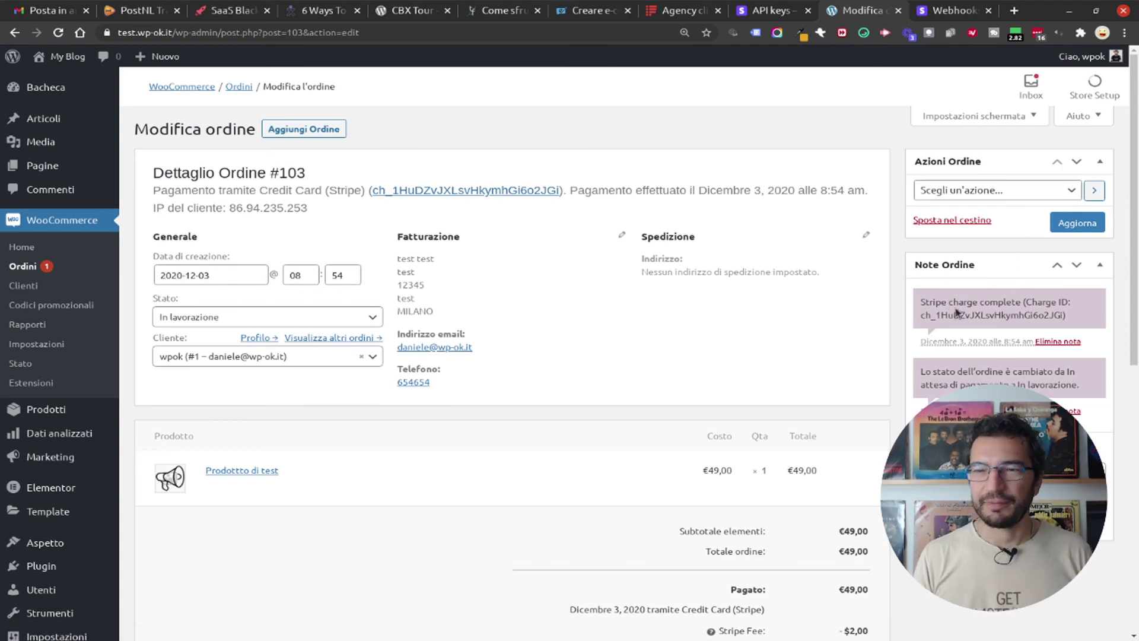
- Open the order's charge in the Stripe dashboard and inspect the refund form's amount and reason options without issuing a refund
left_click(465, 191)
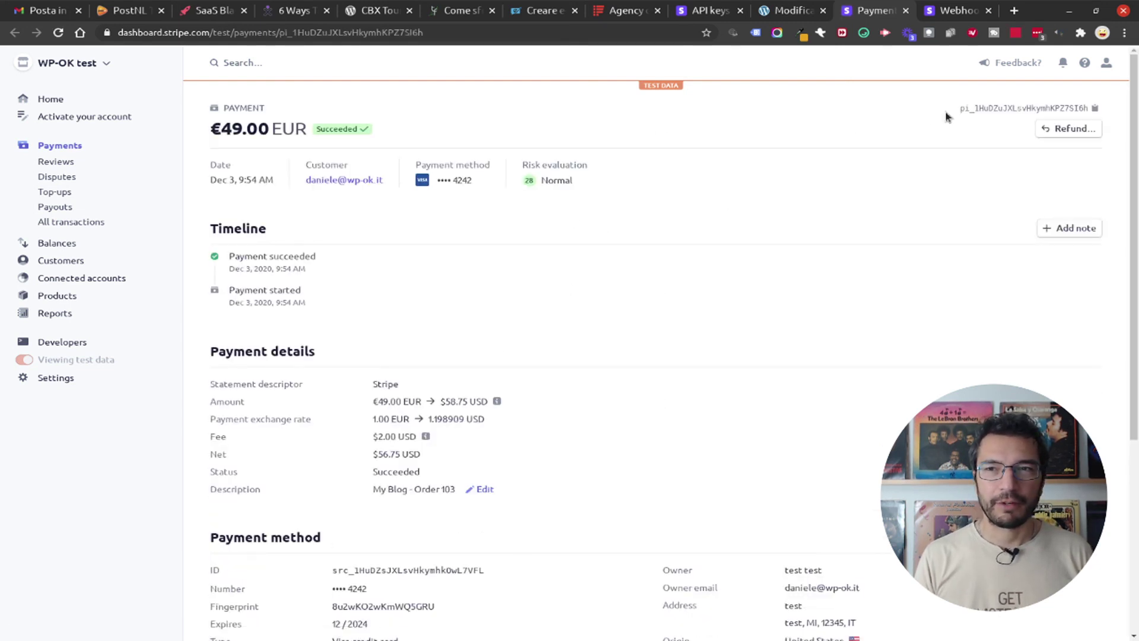
left_click(1065, 129)
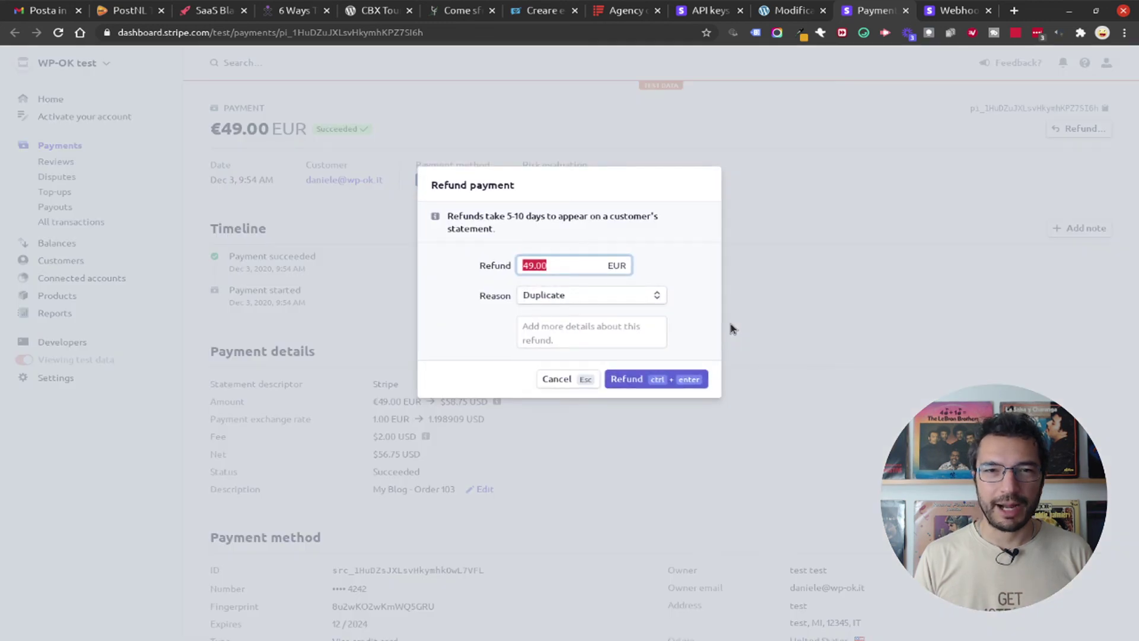
left_click(553, 297)
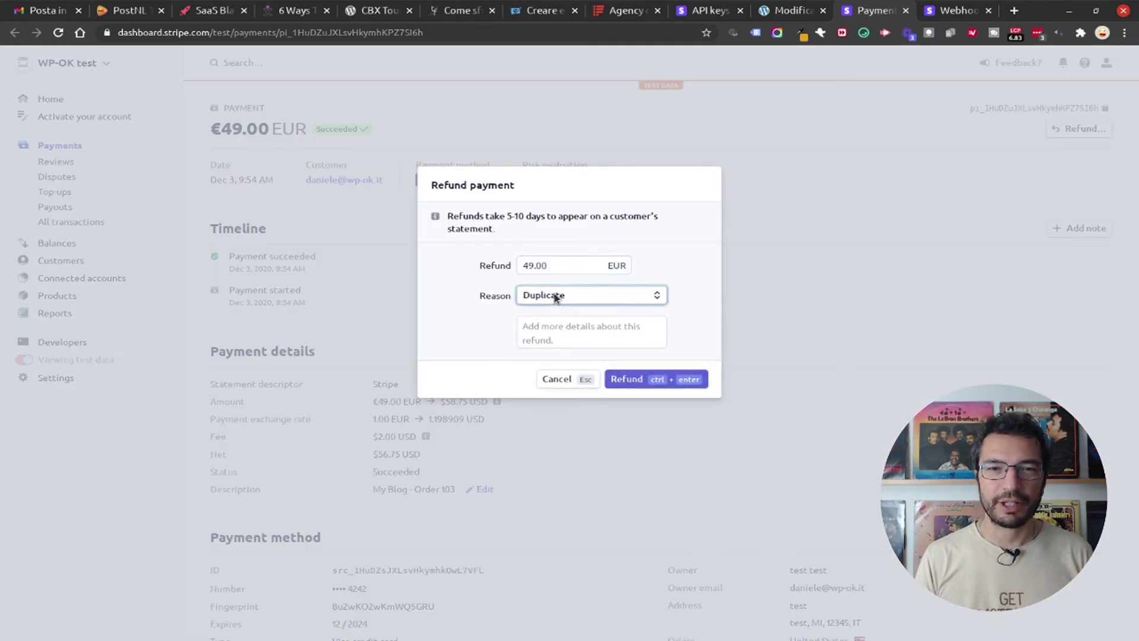
left_click(558, 376)
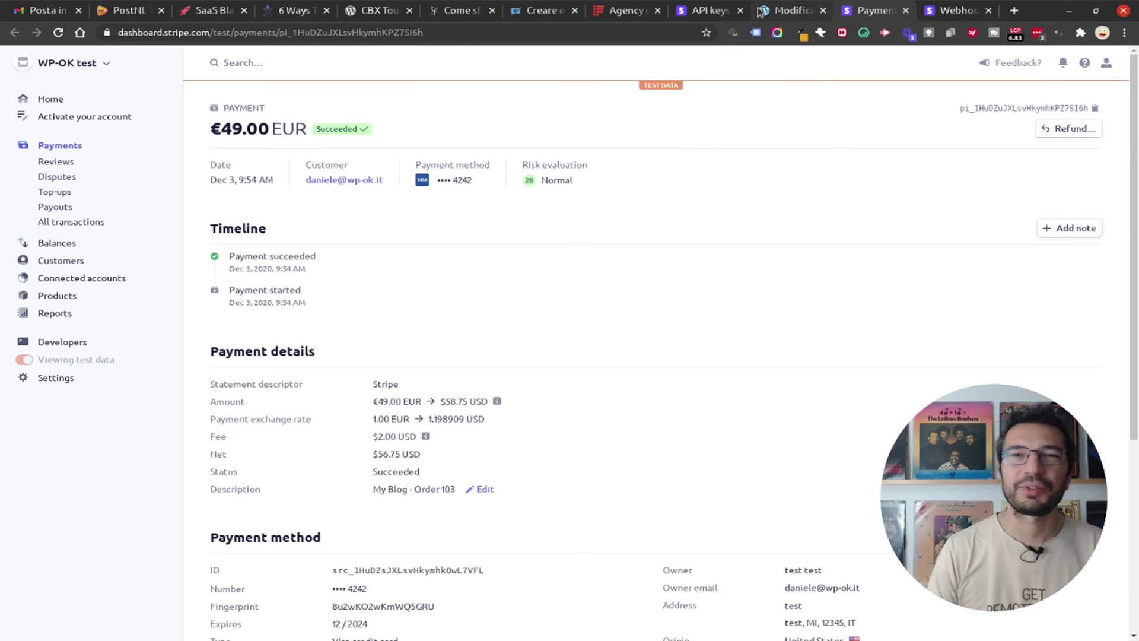
- Revisit the WooCommerce order, the Stripe API keys page and the webhook endpoint details
left_click(792, 12)
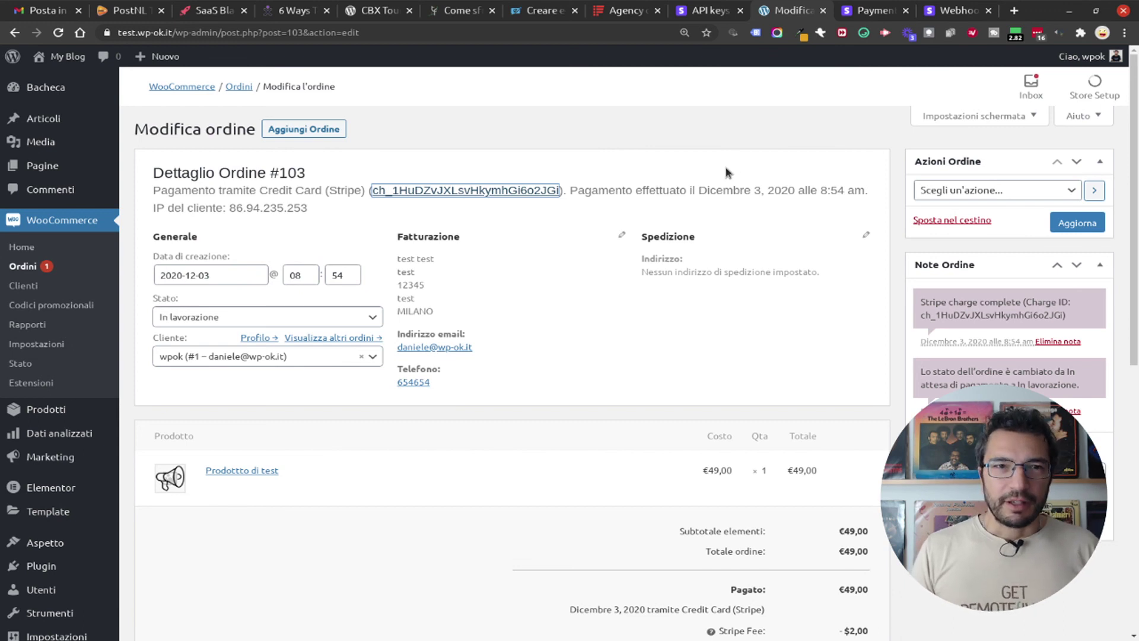
left_click(703, 12)
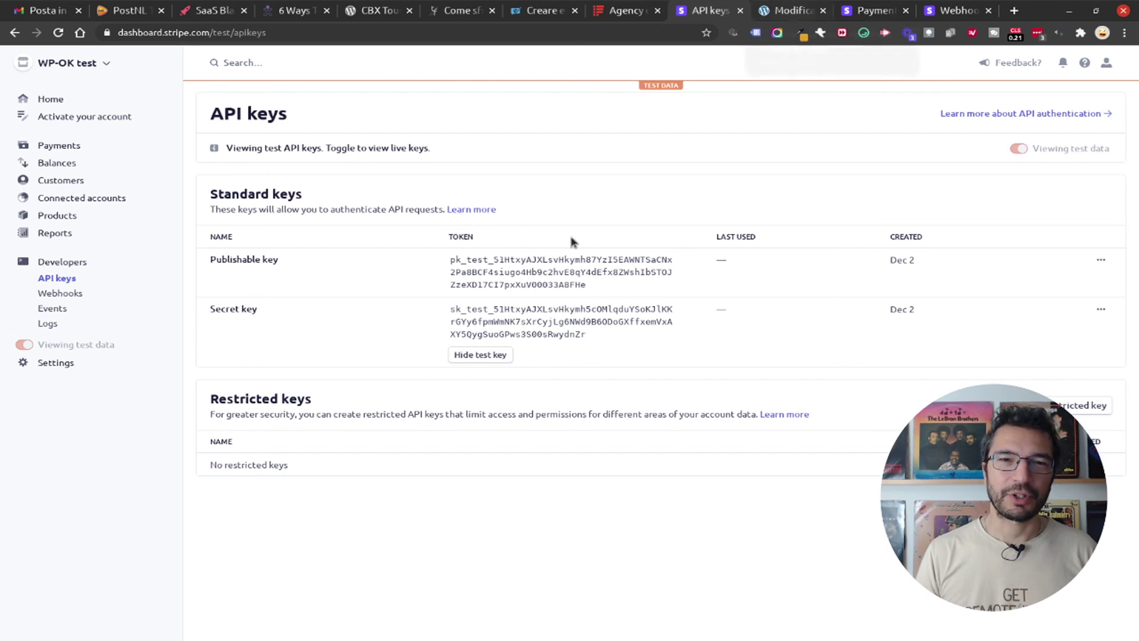
left_click(970, 13)
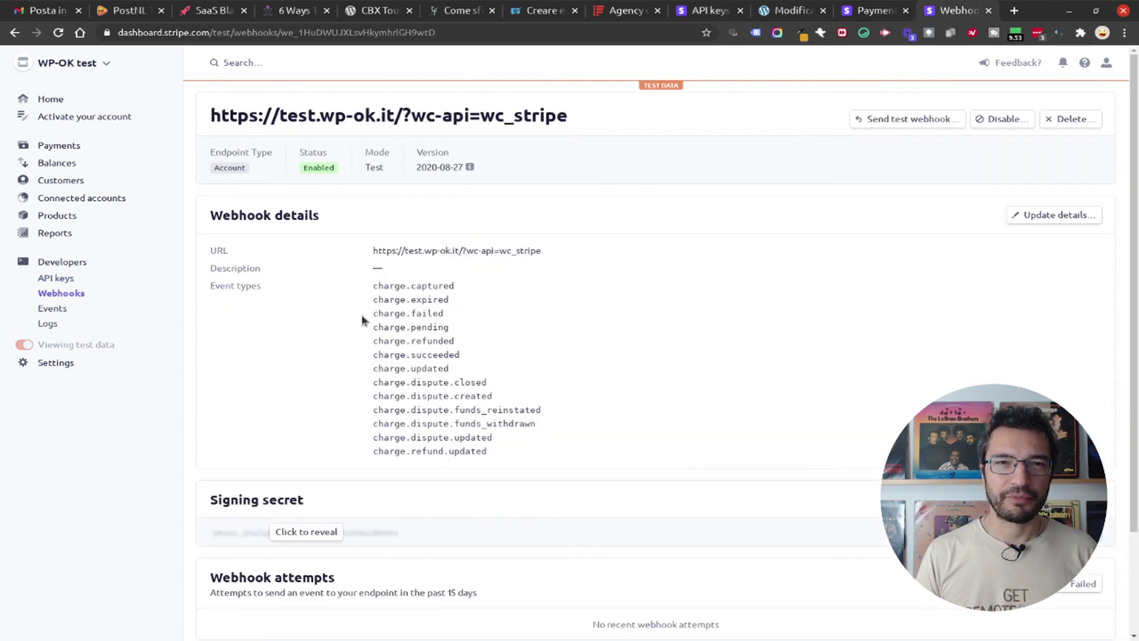